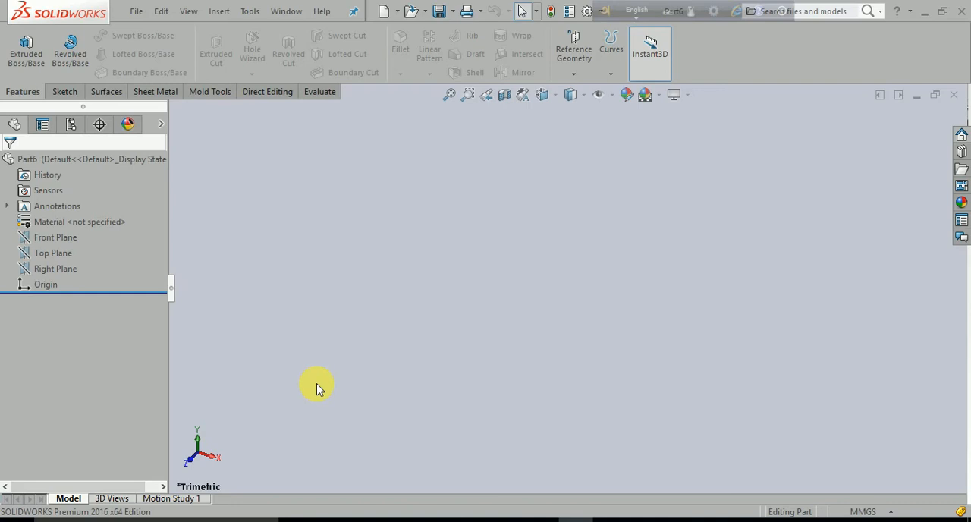
Start a sketch on the Top Plane and draw a circle about 136 mm in diameter centred on the origin
click(54, 253)
click(65, 238)
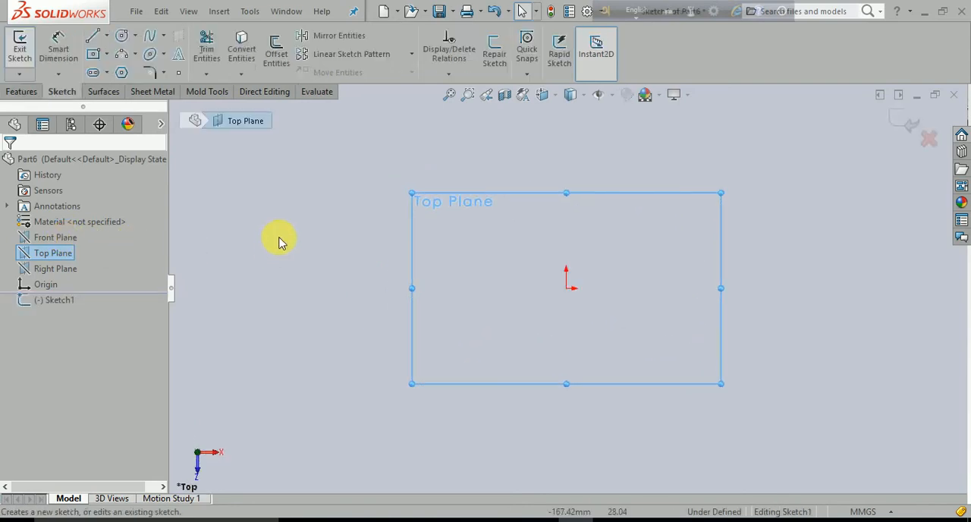
click(121, 36)
click(566, 288)
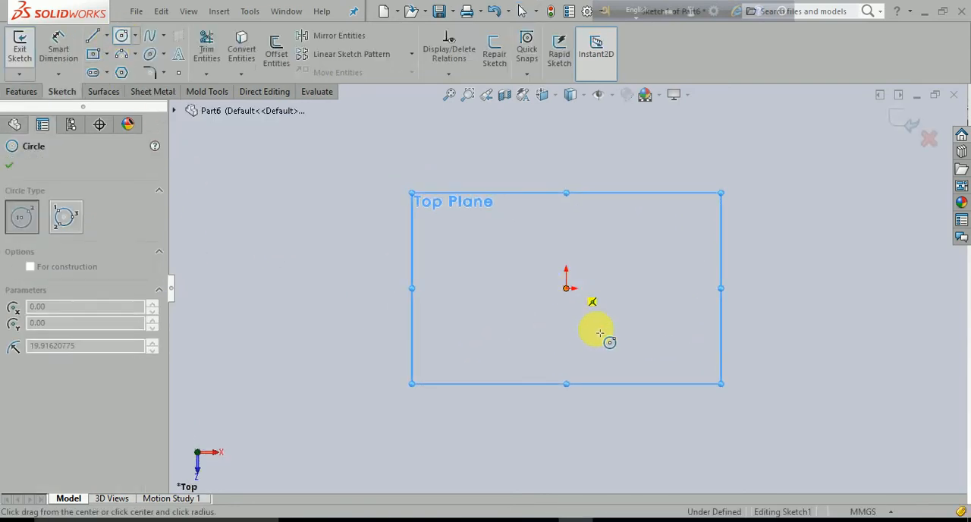
click(653, 372)
key(Escape)
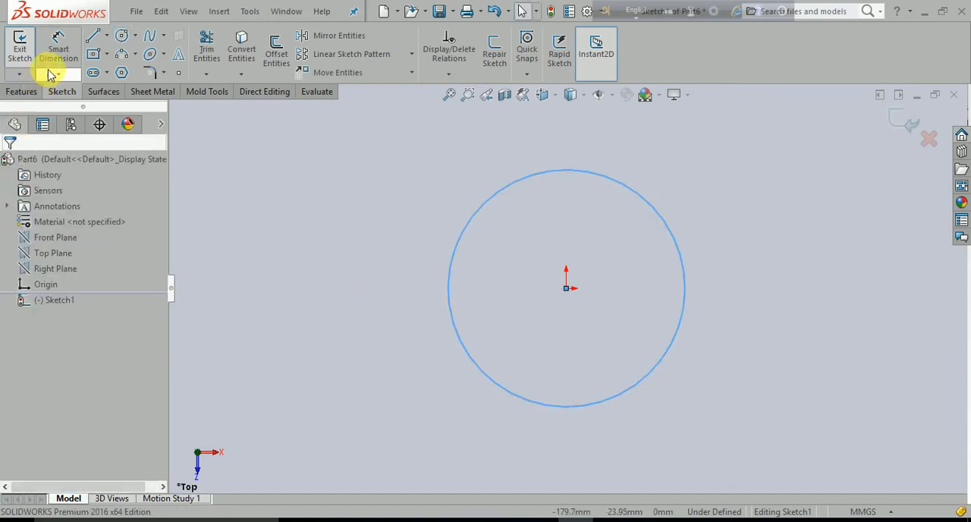
Dimension the circle's diameter as 100 mm
click(58, 49)
click(460, 242)
click(261, 140)
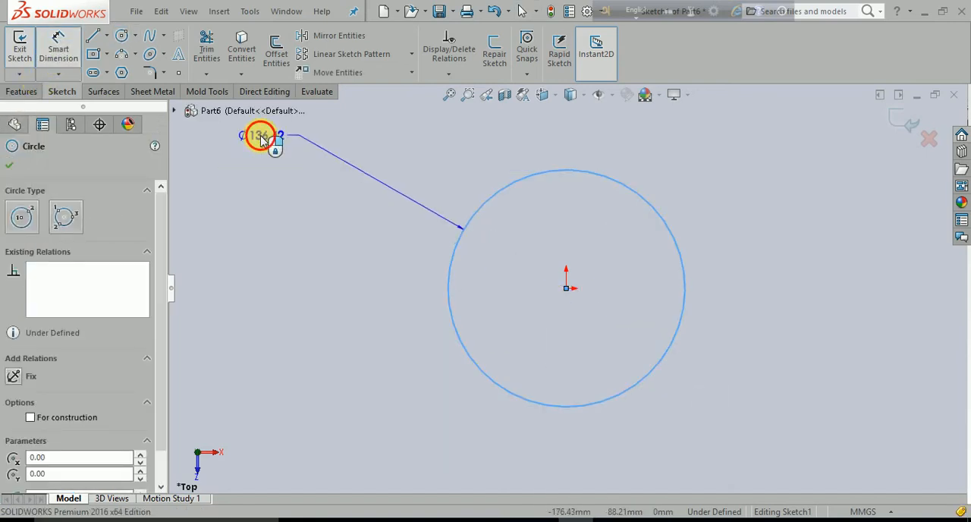
text(100)
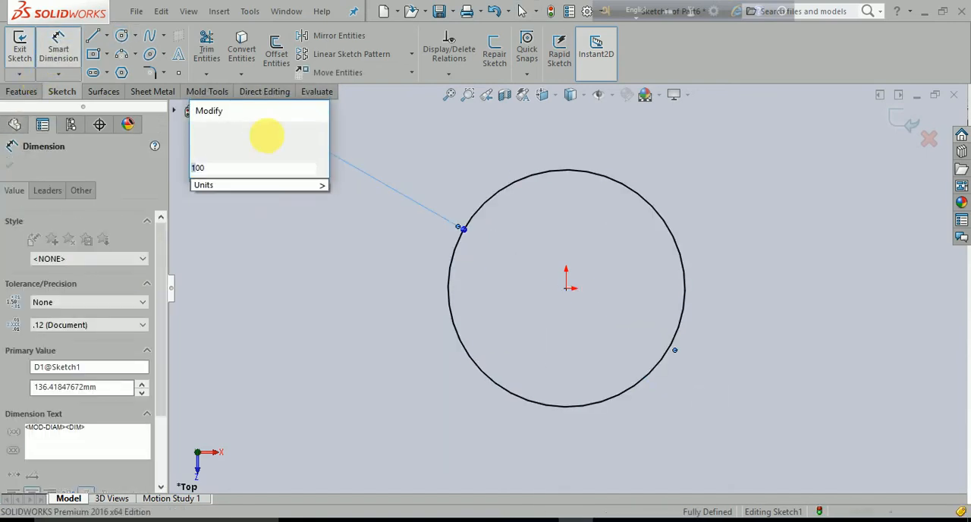
key(Return)
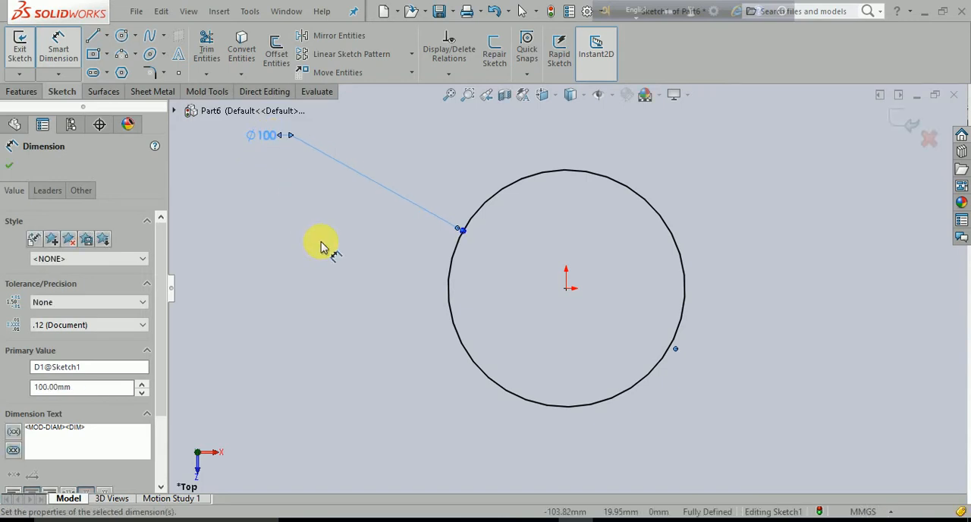
click(319, 245)
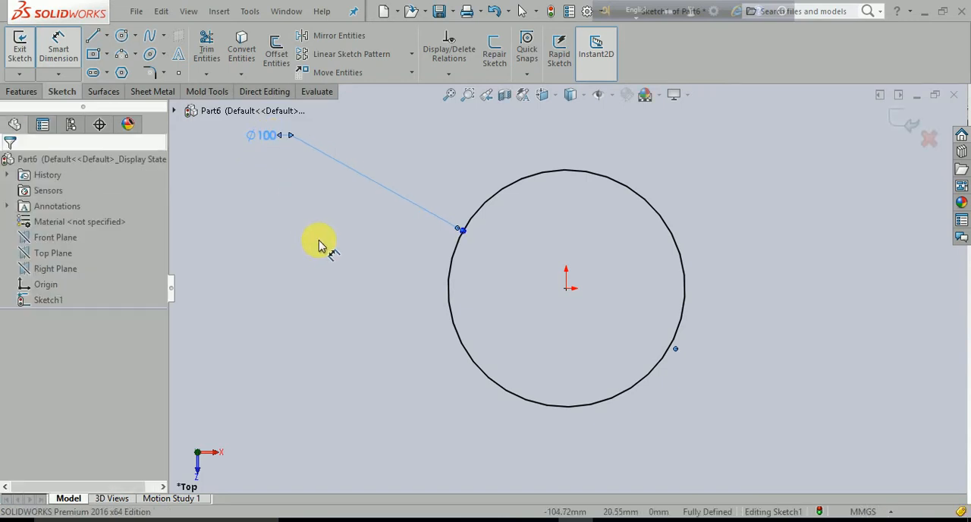
Extrude the circle as a blind boss to a depth of 150 mm
click(23, 91)
click(25, 51)
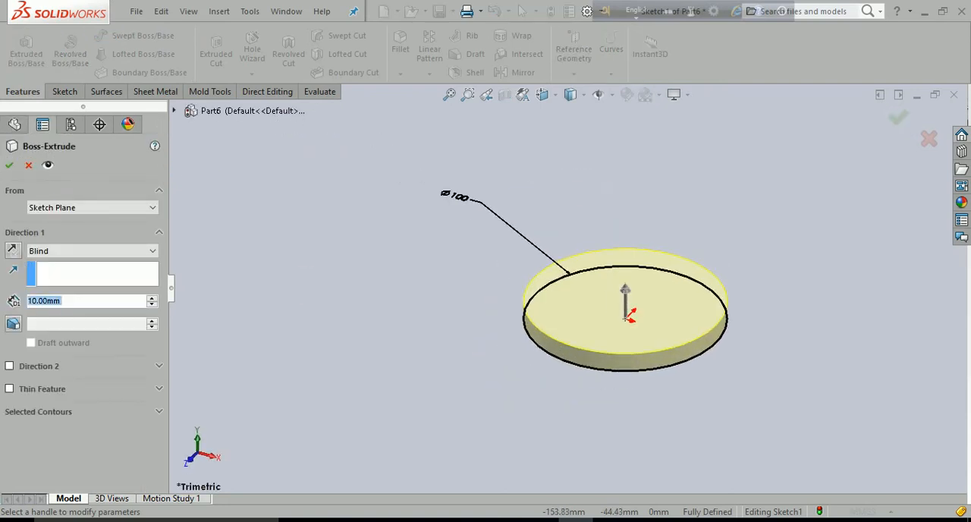
text(150)
key(Return)
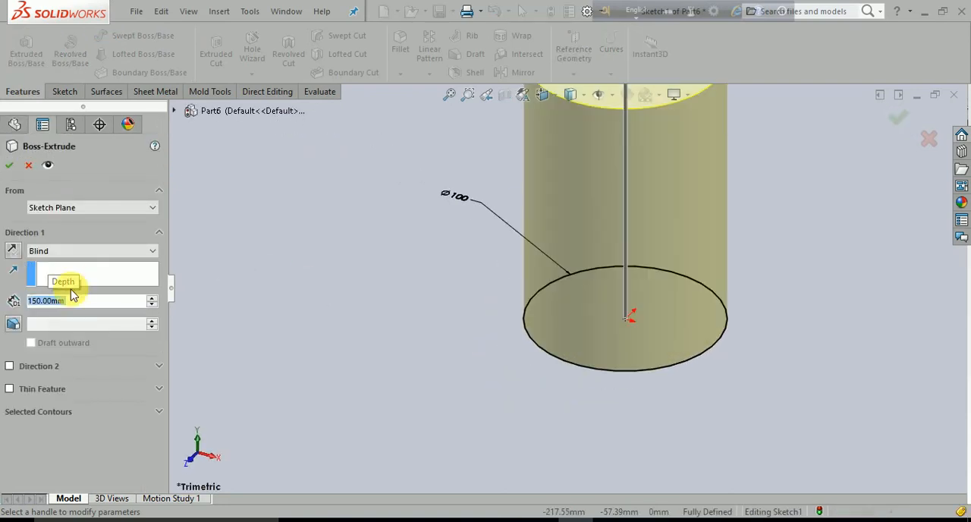
click(9, 165)
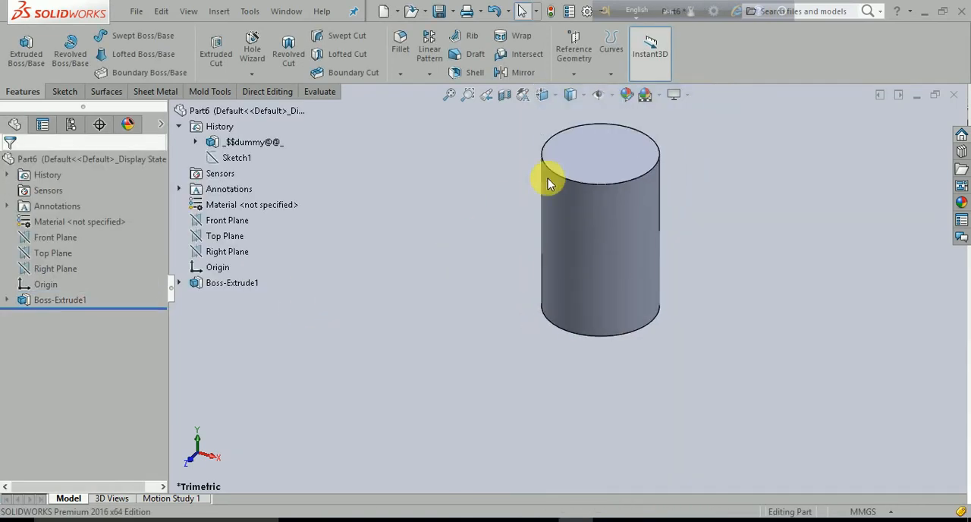
scroll(609, 158, down, 3)
scroll(605, 312, up, 2)
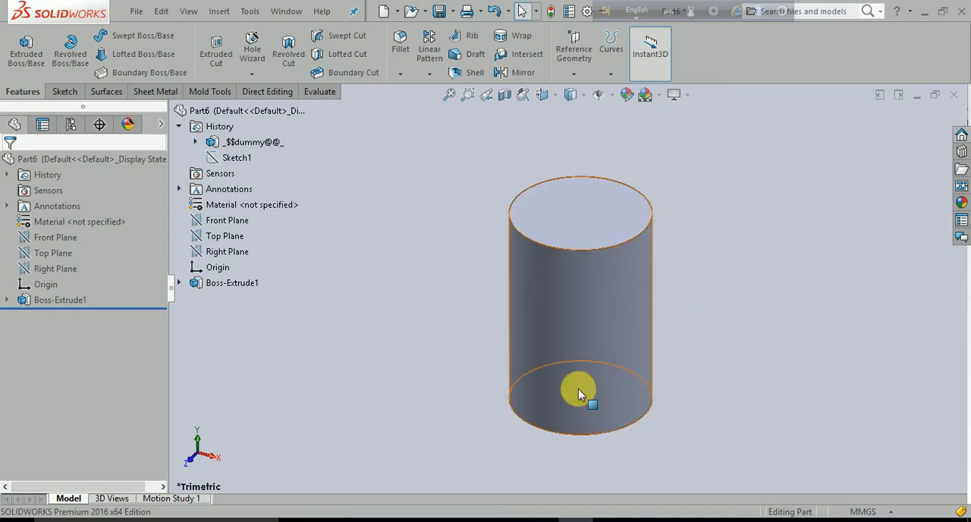
click(611, 434)
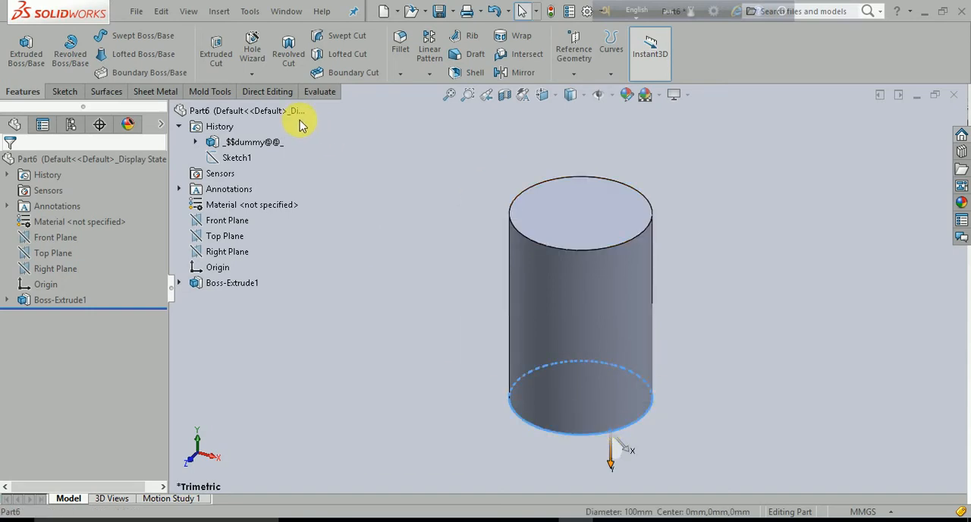
click(64, 91)
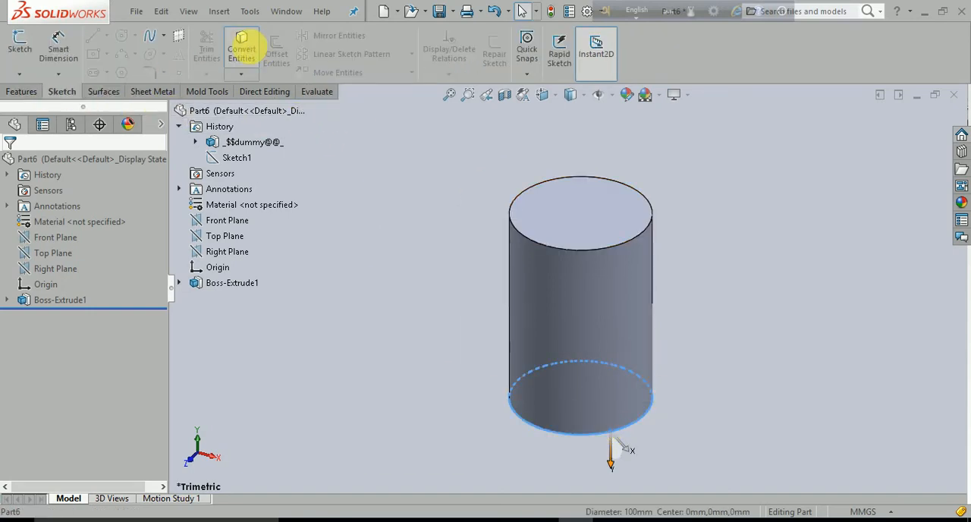
click(241, 47)
click(572, 267)
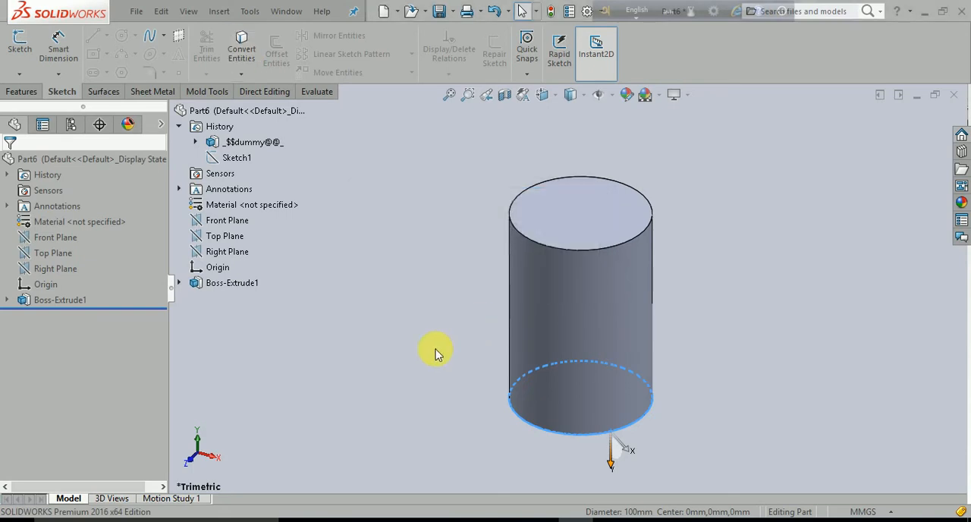
click(427, 353)
Start a 3D sketch and convert the cylinder's bottom circular edge into a sketch circle
middle_drag(427, 433, 440, 336)
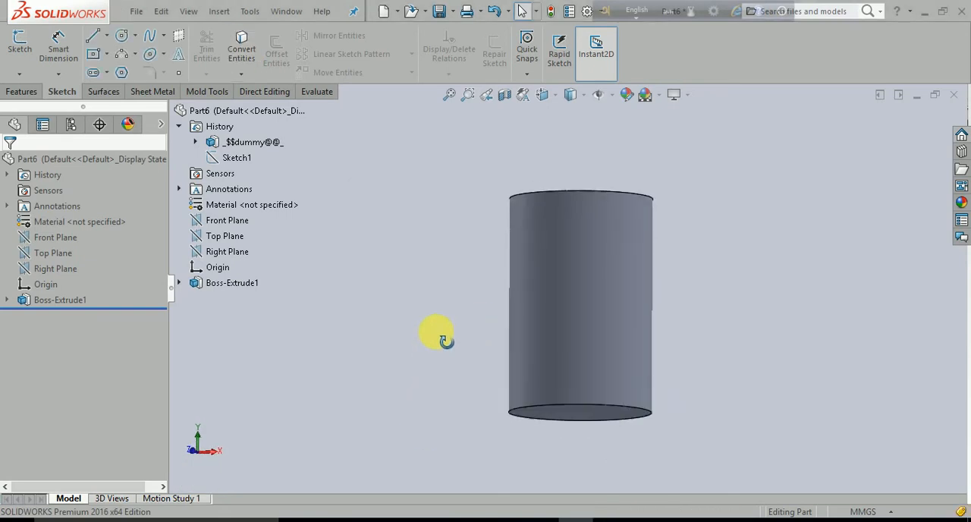
click(19, 74)
click(36, 105)
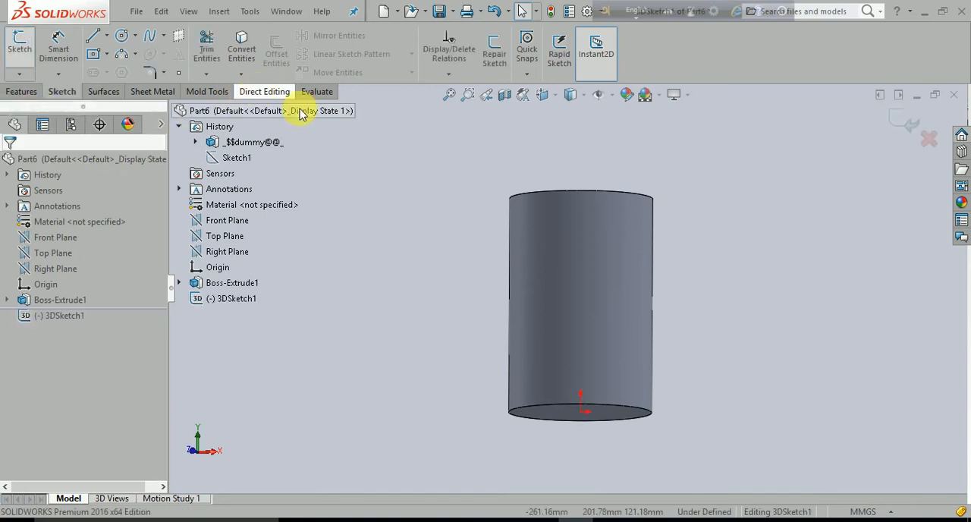
click(539, 408)
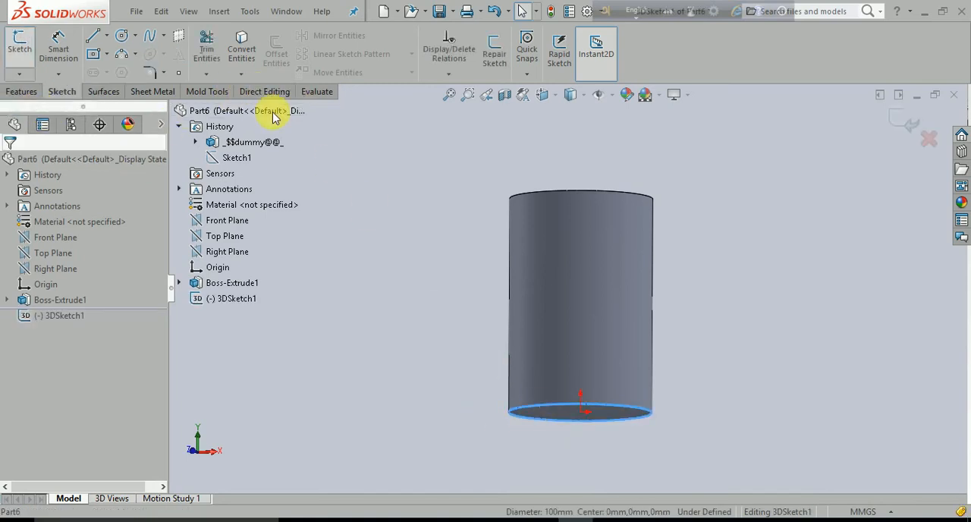
click(241, 47)
Create a constant-pitch helix from the converted base circle, with 5 revolutions and a 25 mm pitch
middle_drag(452, 341, 445, 451)
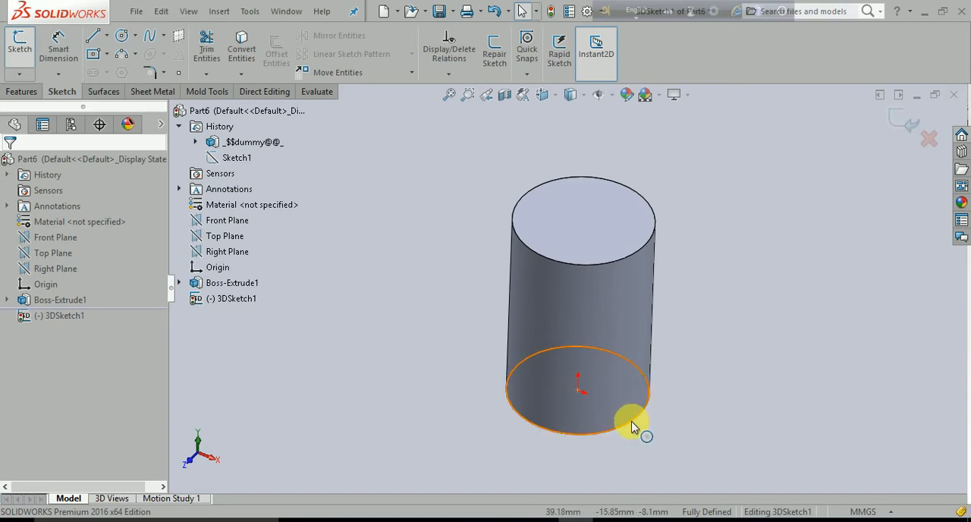
click(21, 91)
click(612, 74)
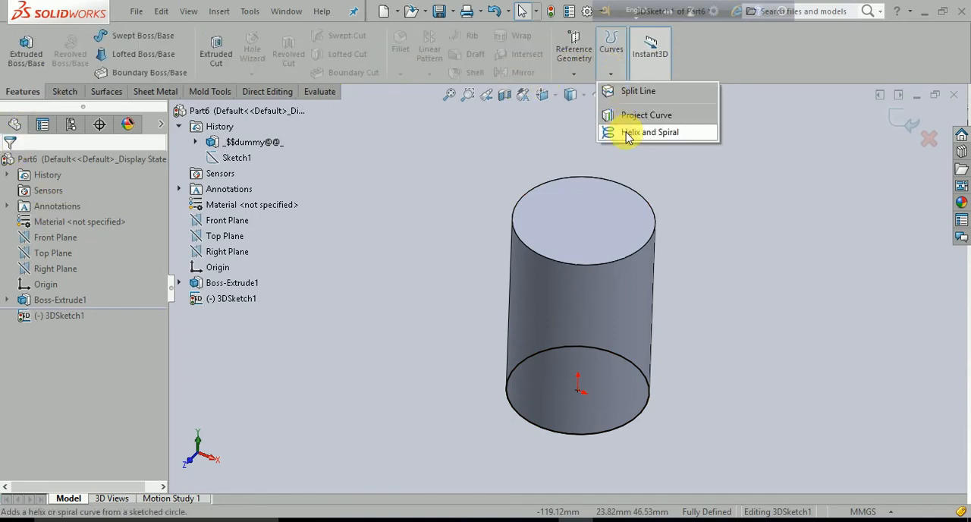
click(630, 144)
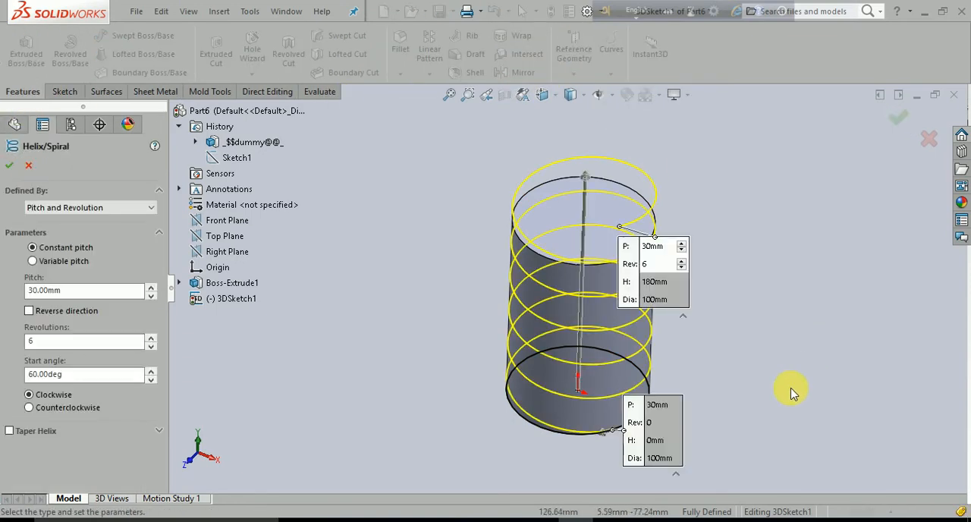
middle_drag(791, 392, 811, 319)
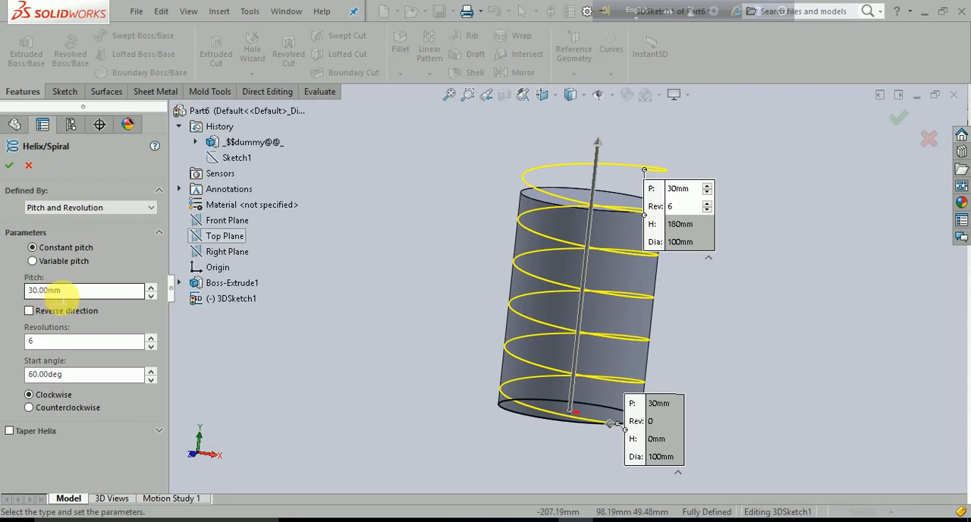
double_click(59, 341)
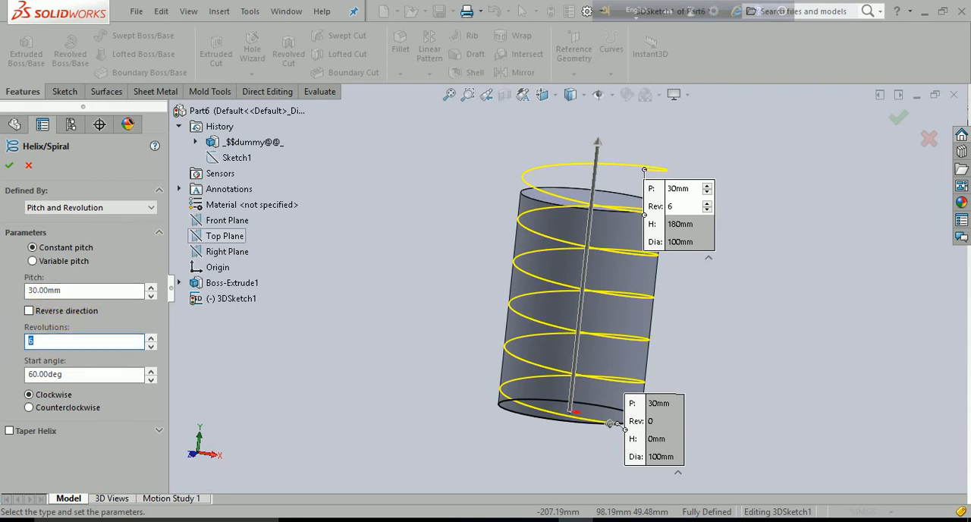
text(5)
double_click(56, 292)
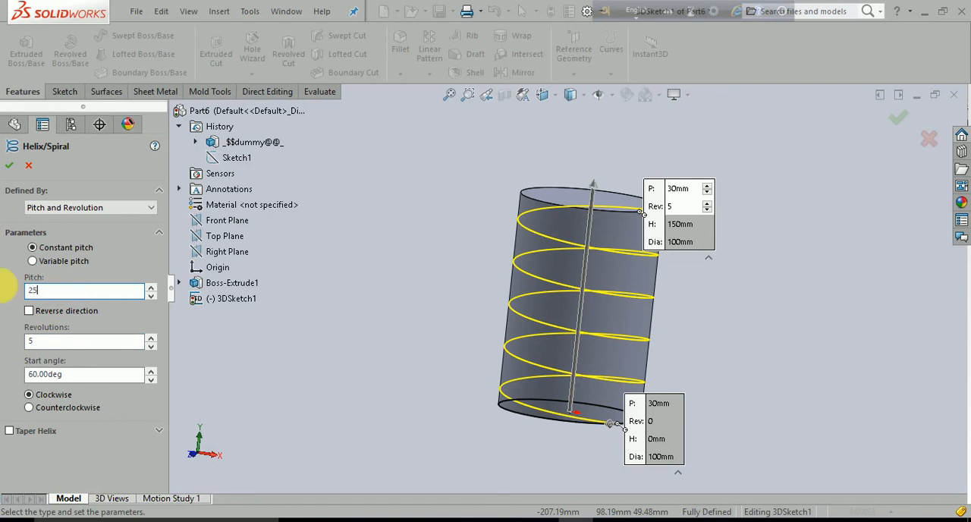
text(25)
key(Return)
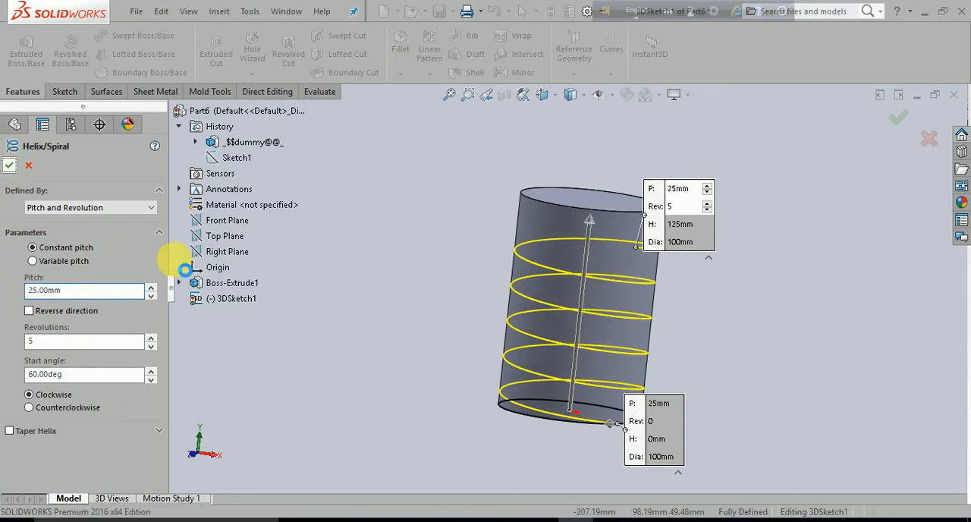
click(382, 361)
Start a sketch on the Front Plane and draw a circle of about 8 mm radius outside the cylinder near its base
middle_drag(383, 362, 636, 336)
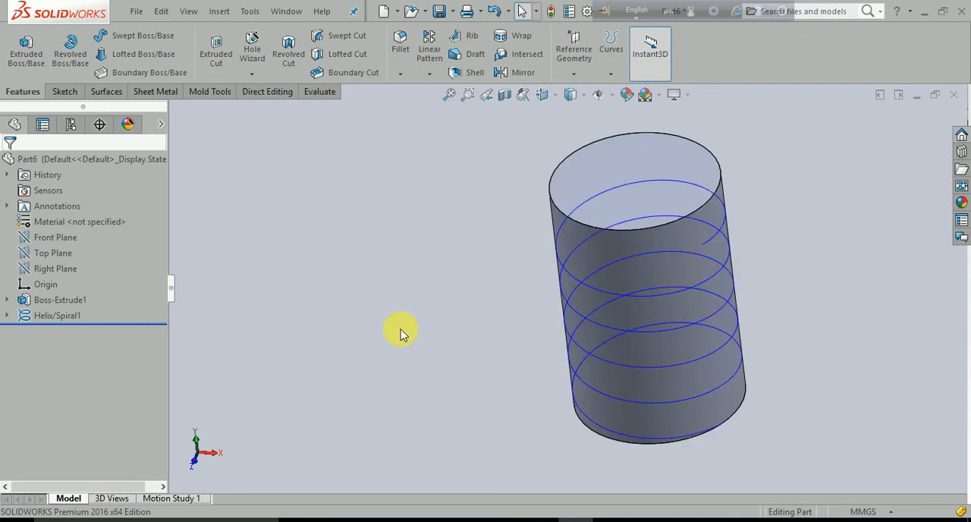
click(61, 241)
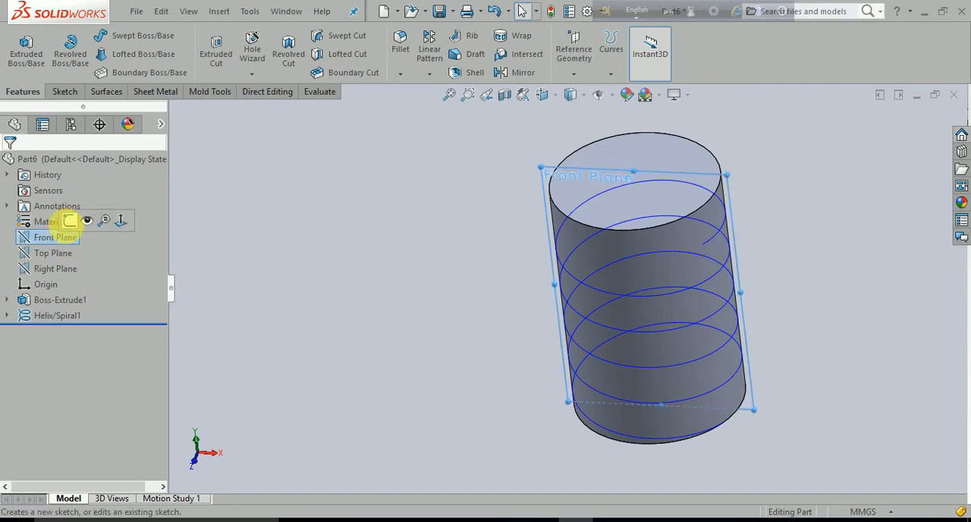
click(68, 226)
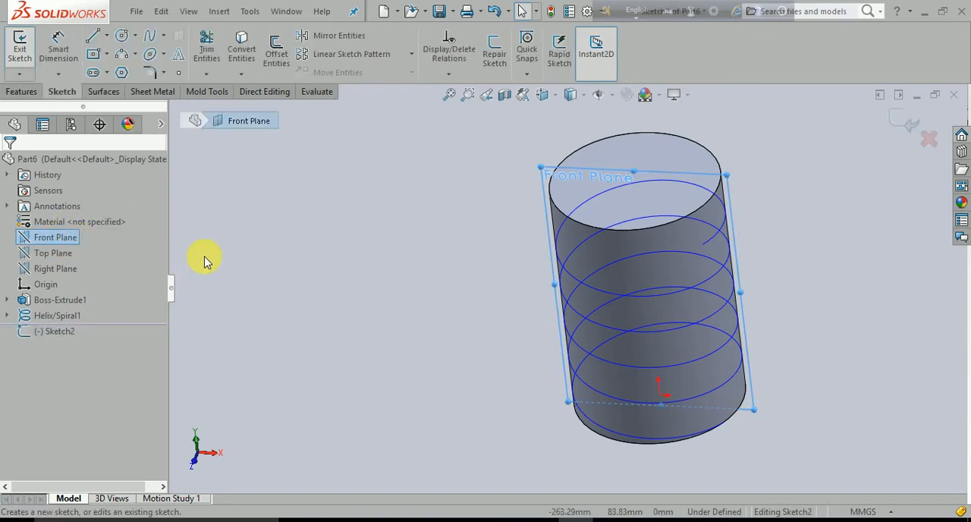
click(121, 35)
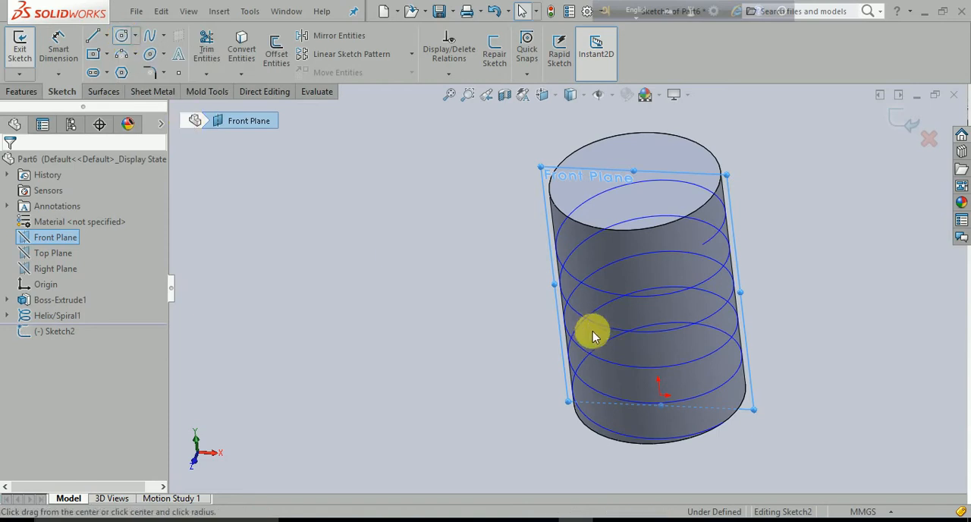
click(801, 381)
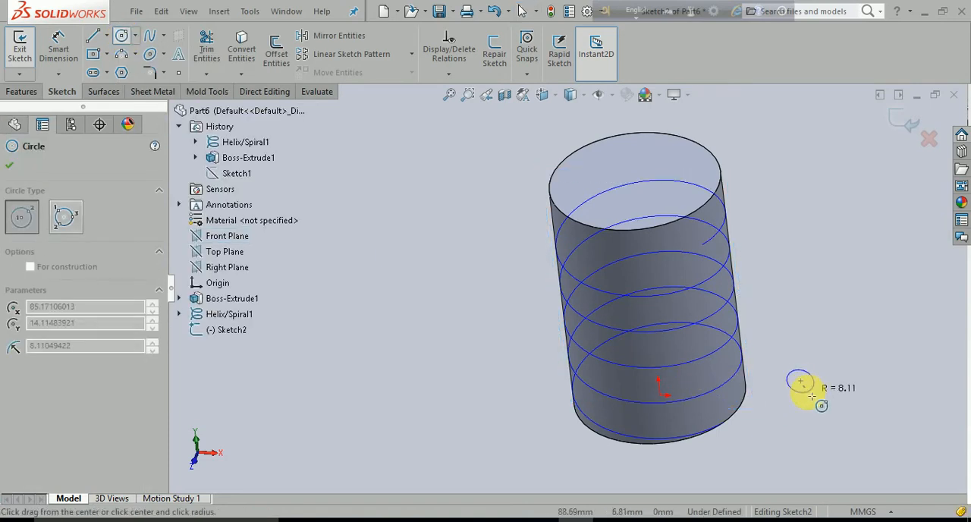
click(812, 391)
Add a pierce relation between the small circle's centre point and the helix
mouse_move(755, 427)
middle_down()
mouse_move(663, 421)
mouse_move(692, 455)
mouse_move(698, 448)
middle_up()
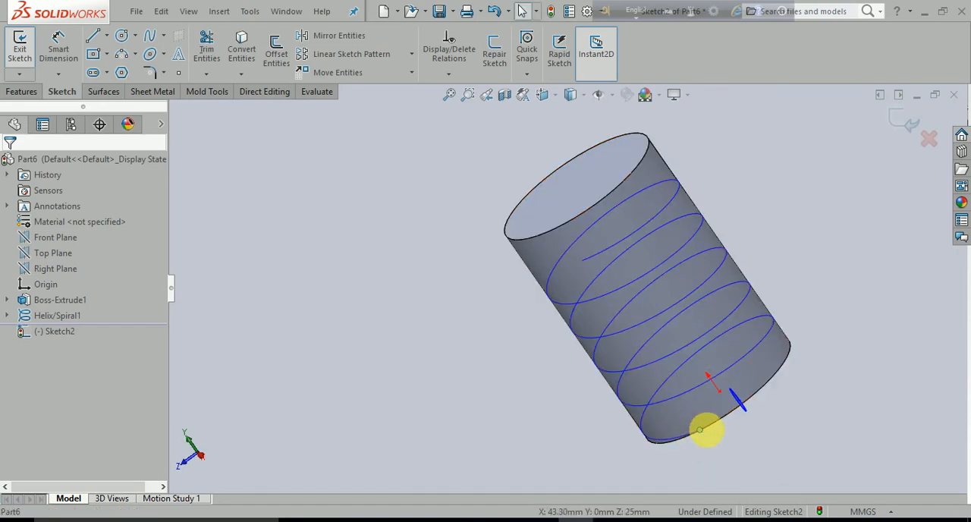
middle_drag(744, 442, 795, 446)
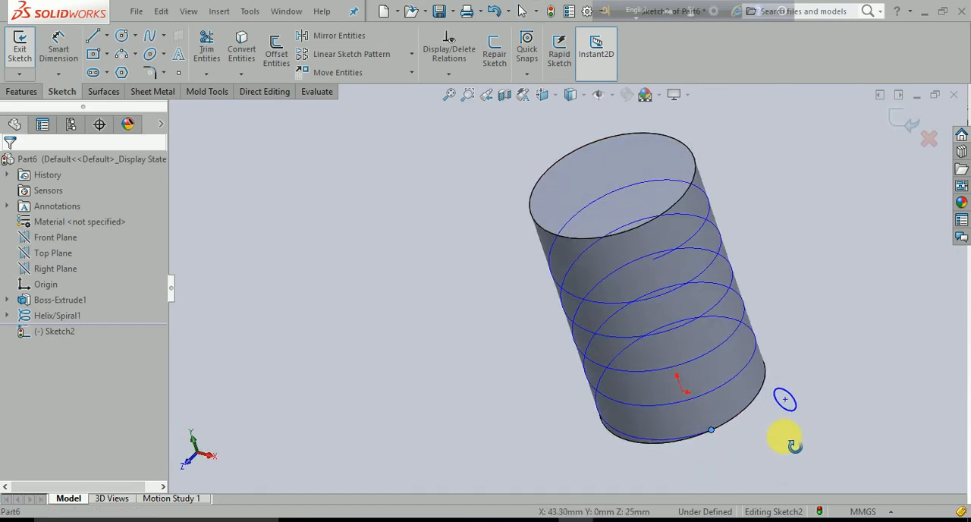
click(785, 399)
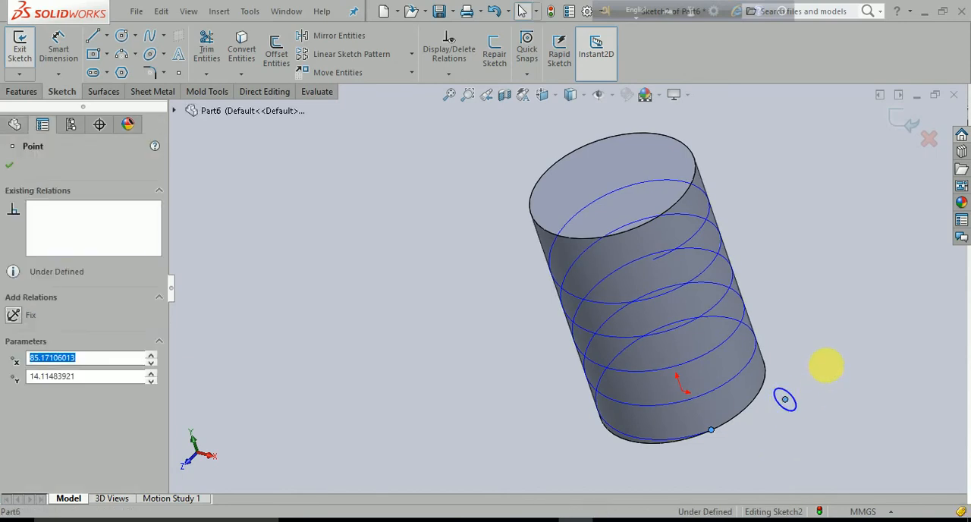
click(806, 417)
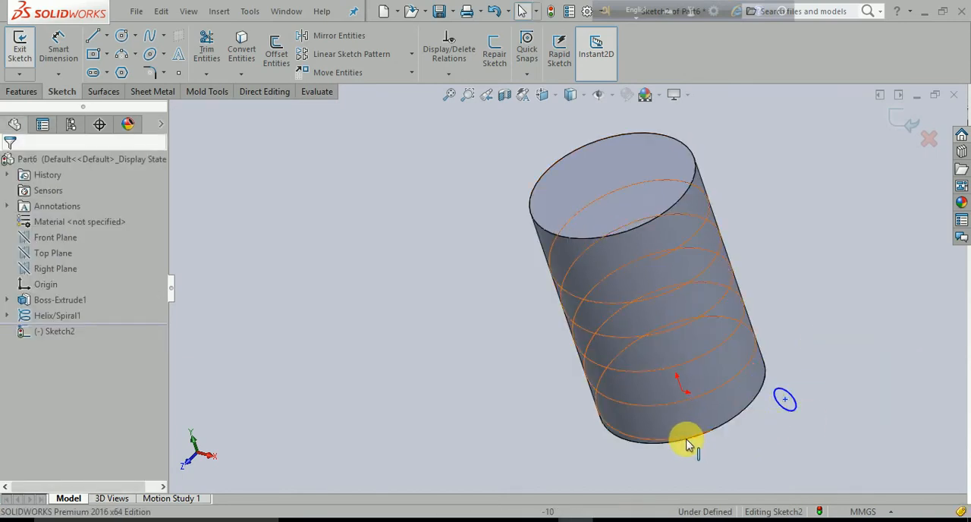
click(678, 442)
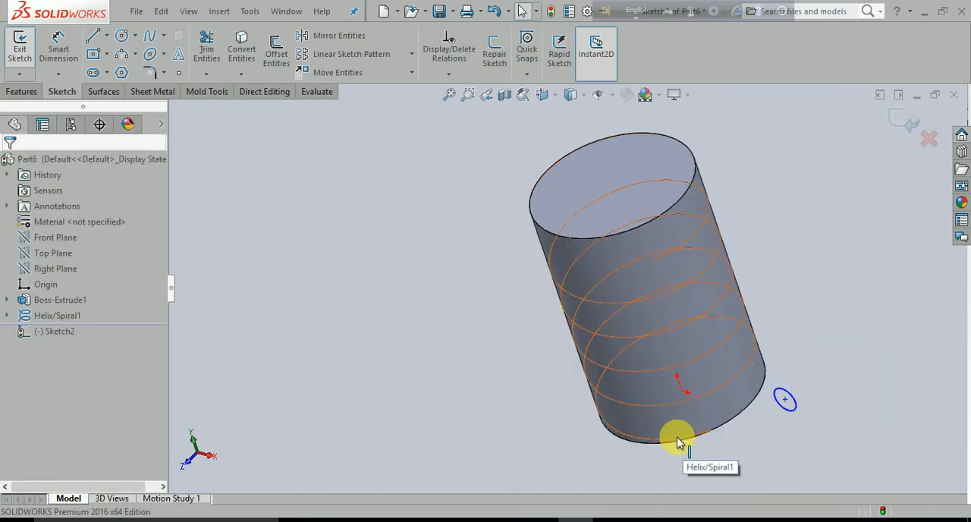
ctrl+click(785, 399)
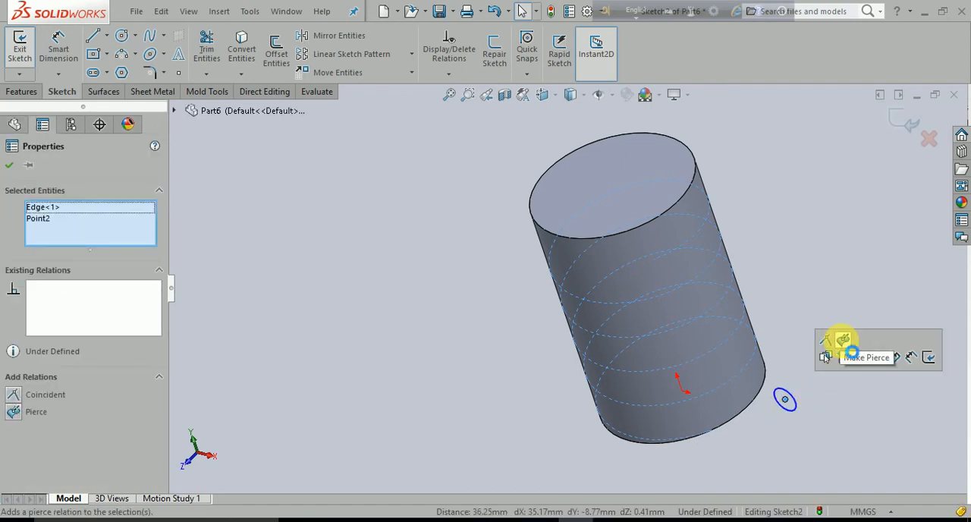
click(850, 353)
click(444, 427)
middle_drag(445, 427, 540, 384)
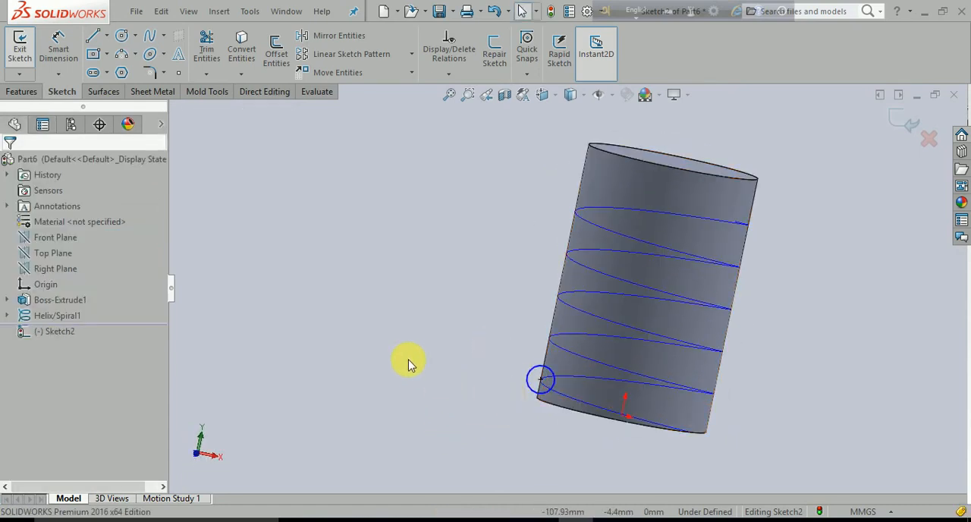
middle_drag(389, 305, 362, 336)
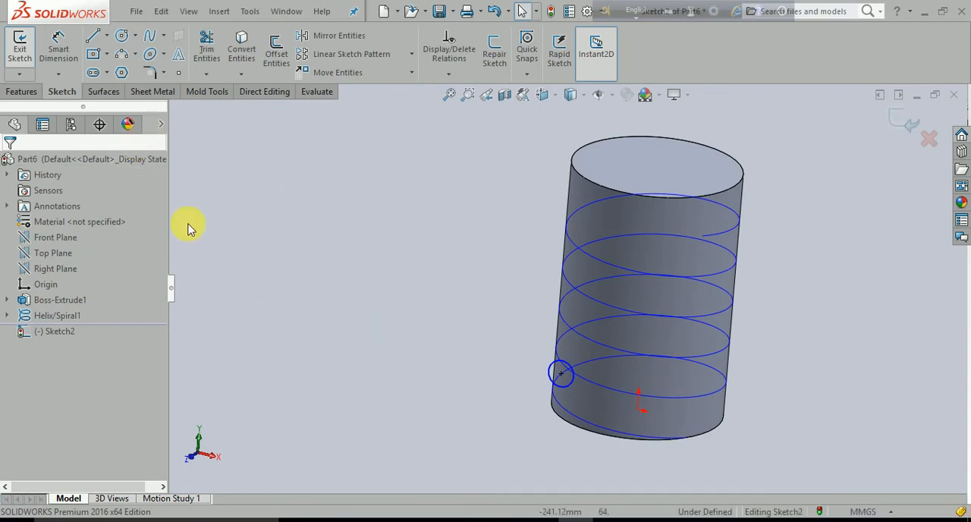
Exit the sketch and create a swept cut with the small circle as profile and the helix as path, sweeping both ways from the profile
click(22, 92)
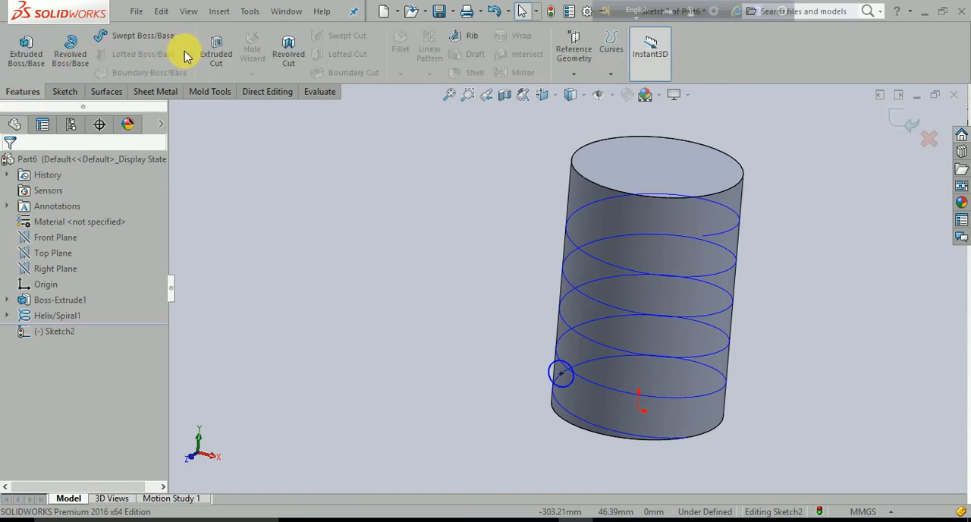
click(905, 128)
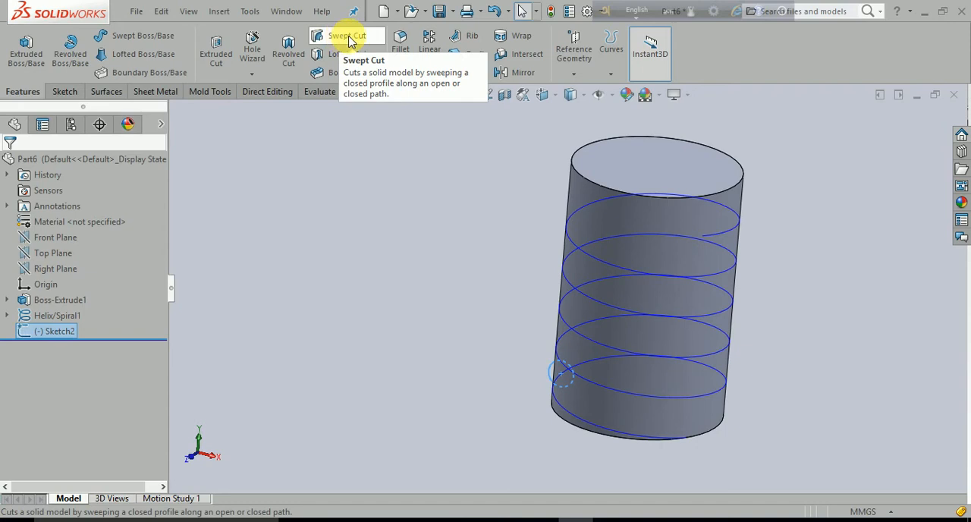
click(348, 38)
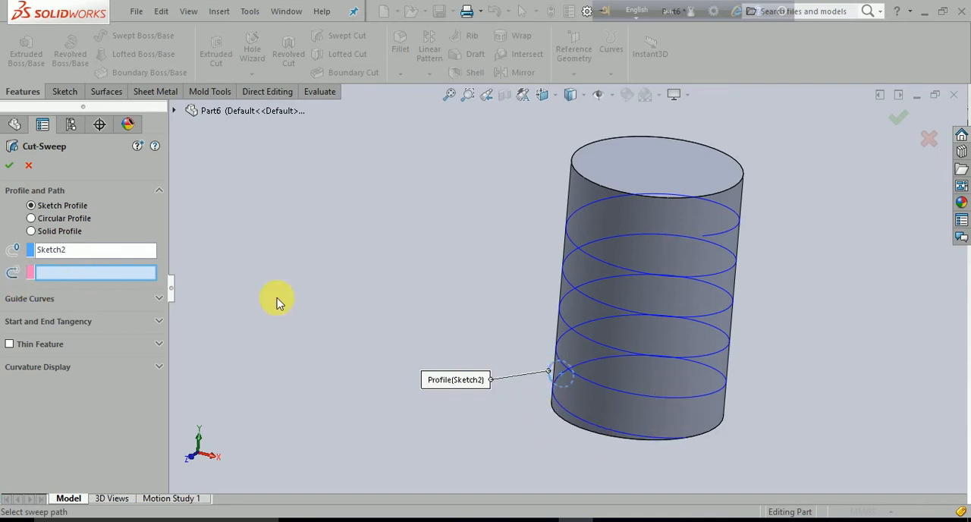
click(597, 306)
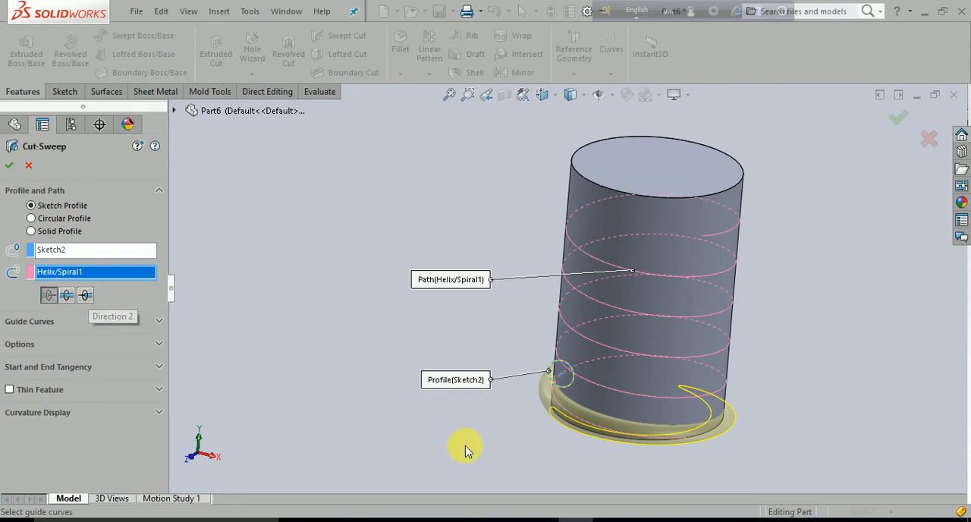
middle_drag(461, 449, 266, 365)
click(67, 295)
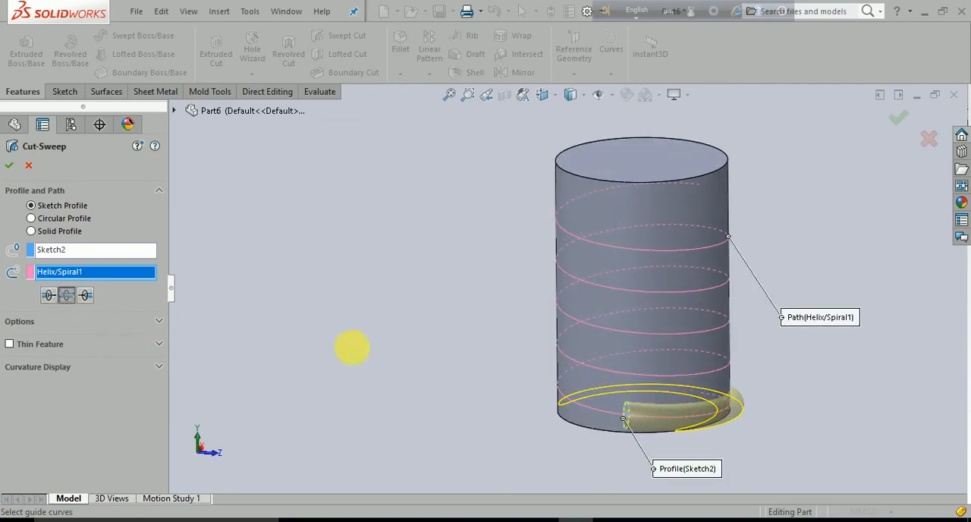
middle_drag(369, 343, 275, 384)
scroll(266, 384, down, 1)
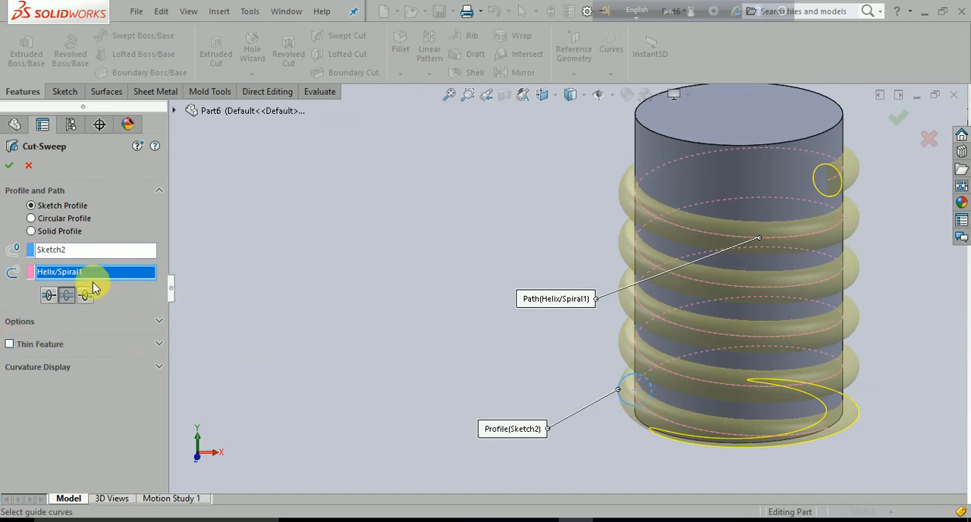
click(10, 166)
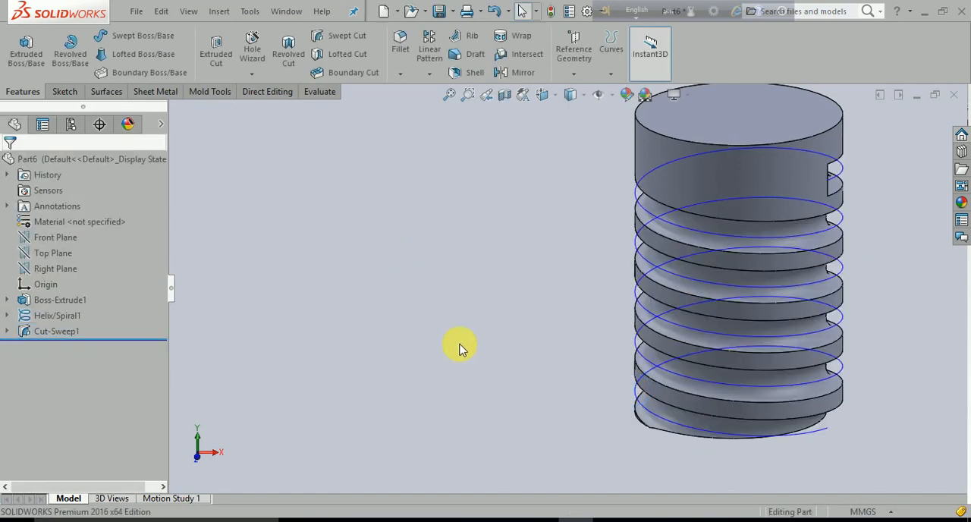
Hide the helix curve around the grooved cylinder
mouse_move(460, 347)
middle_down()
mouse_move(447, 332)
mouse_move(456, 334)
middle_up()
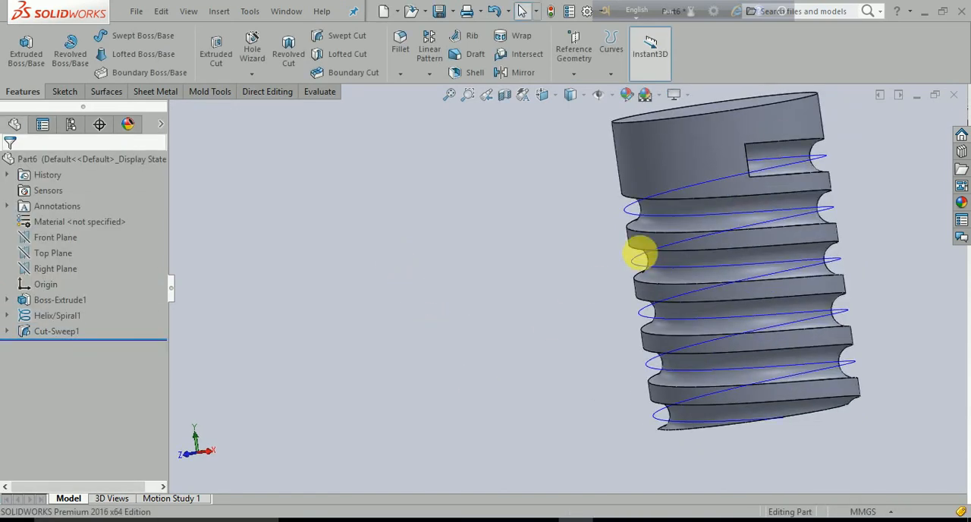
right_click(631, 211)
click(660, 192)
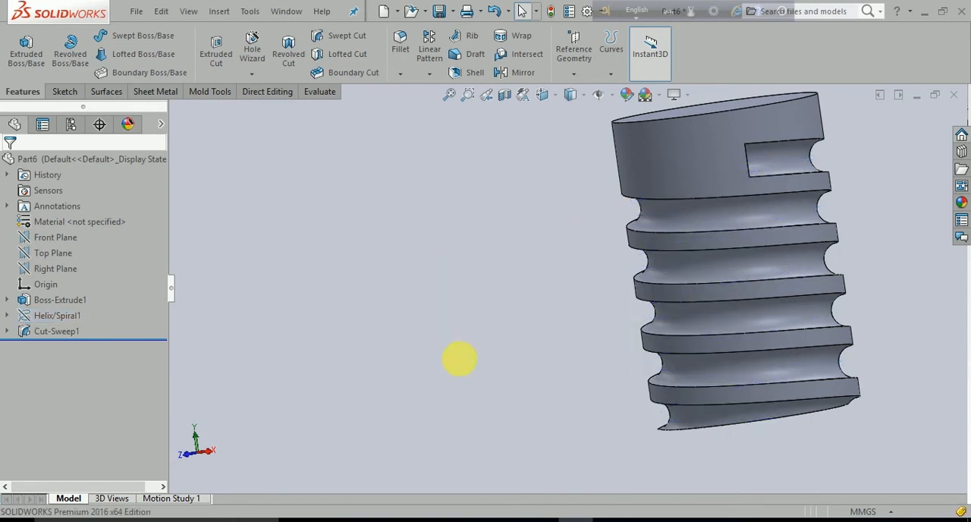
Inspect the helical groove from several sides and highlight the faces of the swept cut
middle_drag(457, 359, 716, 352)
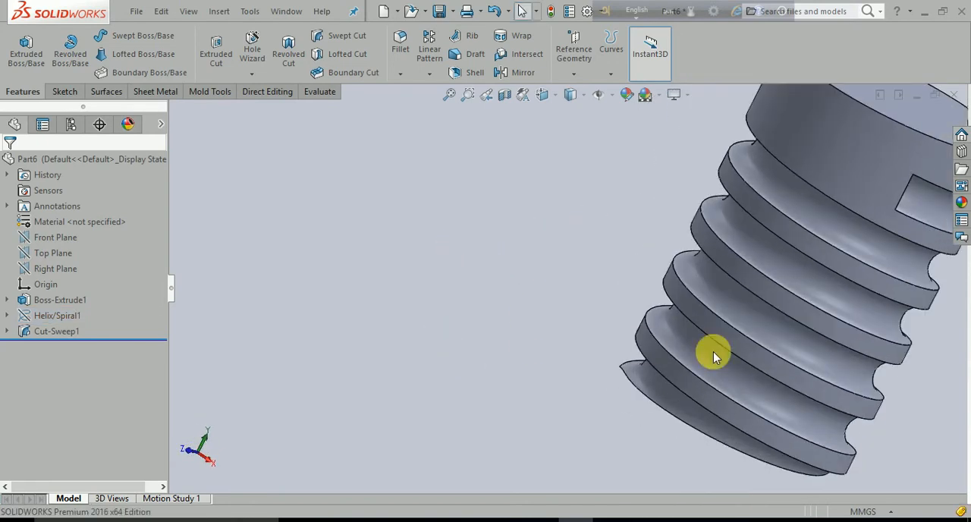
middle_drag(754, 304, 638, 331)
middle_drag(470, 352, 478, 433)
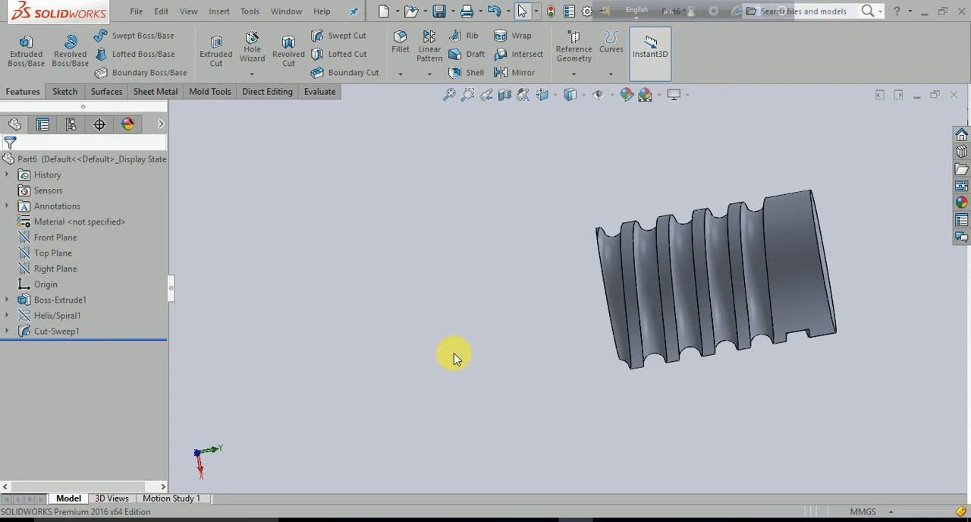
middle_drag(455, 355, 438, 226)
middle_drag(722, 386, 704, 215)
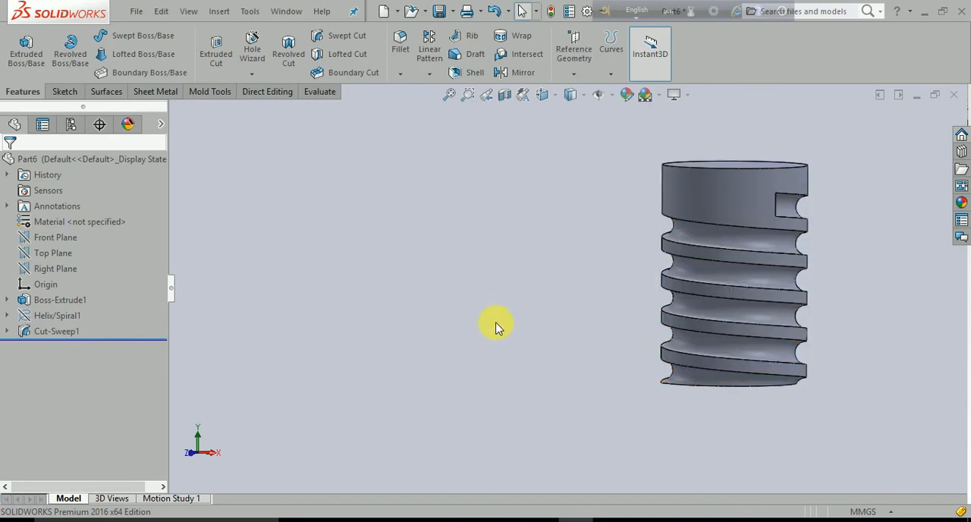
click(59, 331)
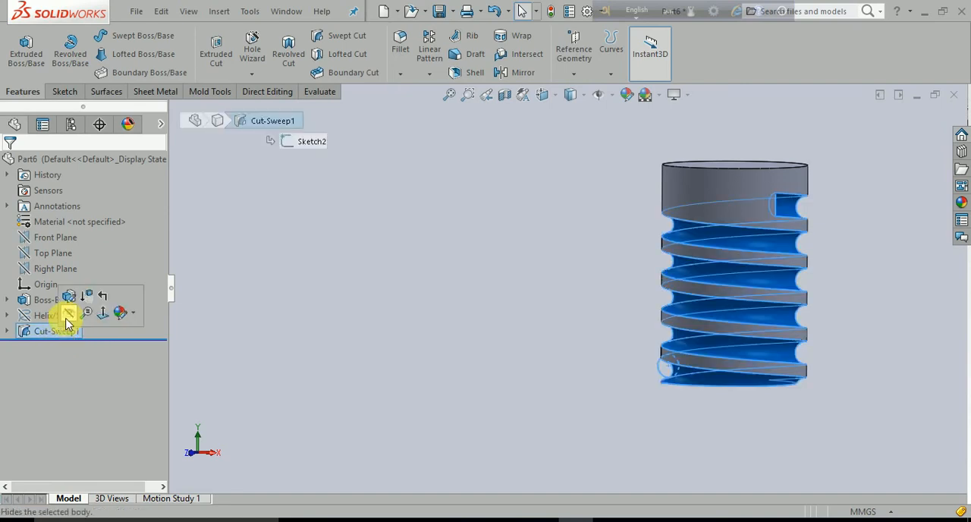
click(370, 317)
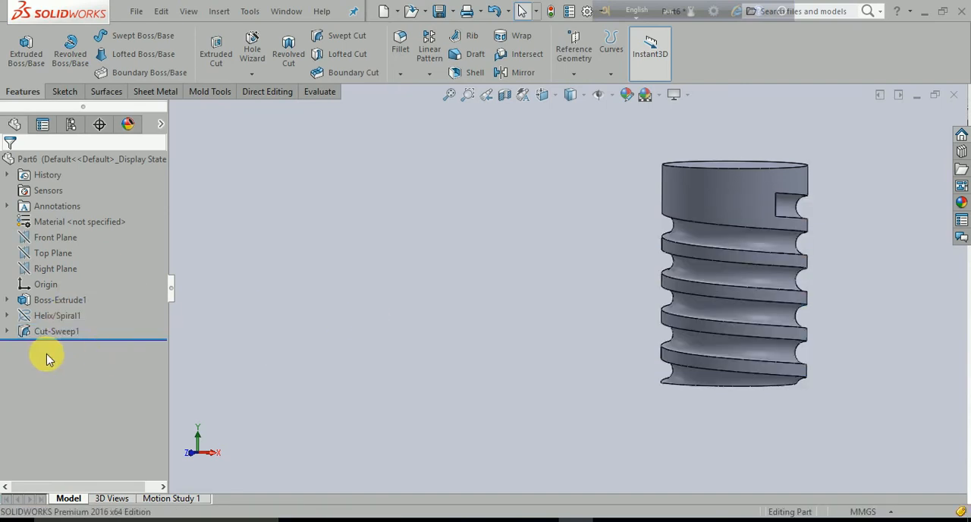
Edit the swept cut and switch its profile type to Circular Profile
click(42, 332)
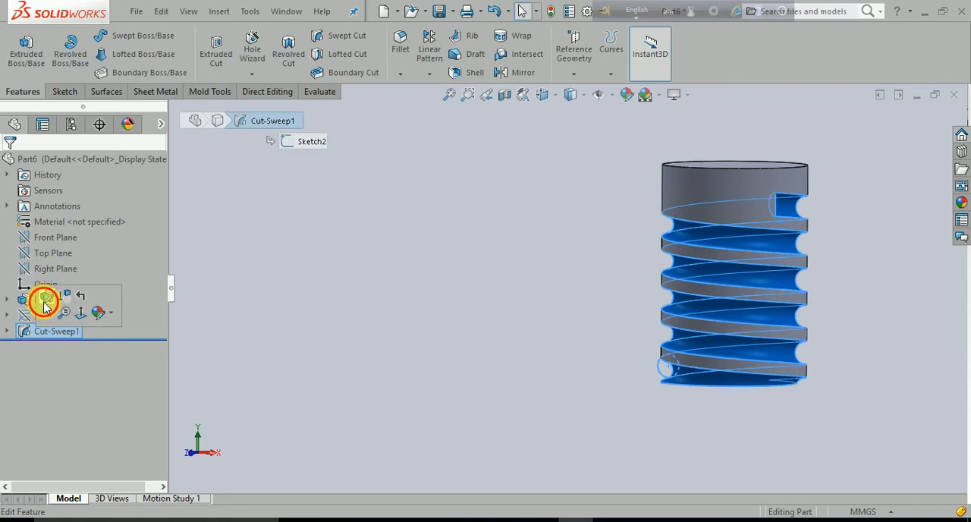
click(45, 302)
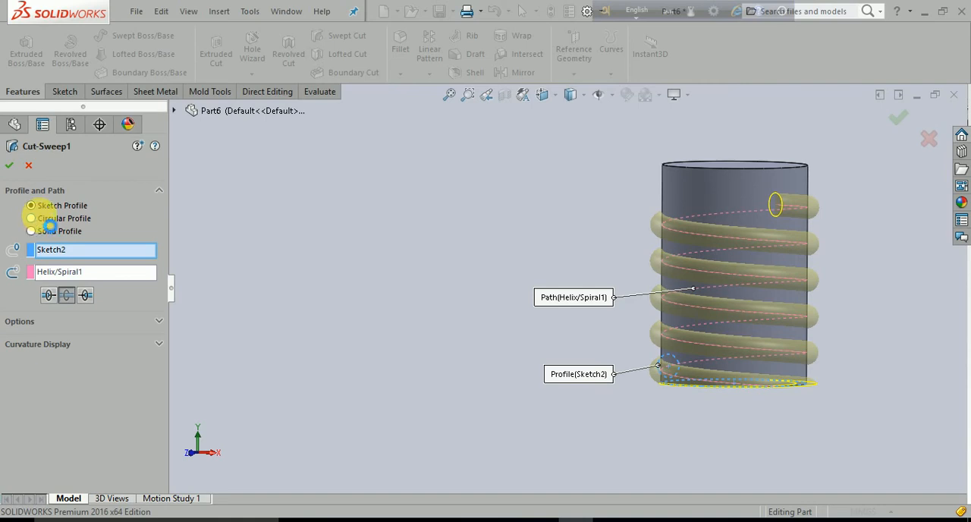
click(37, 218)
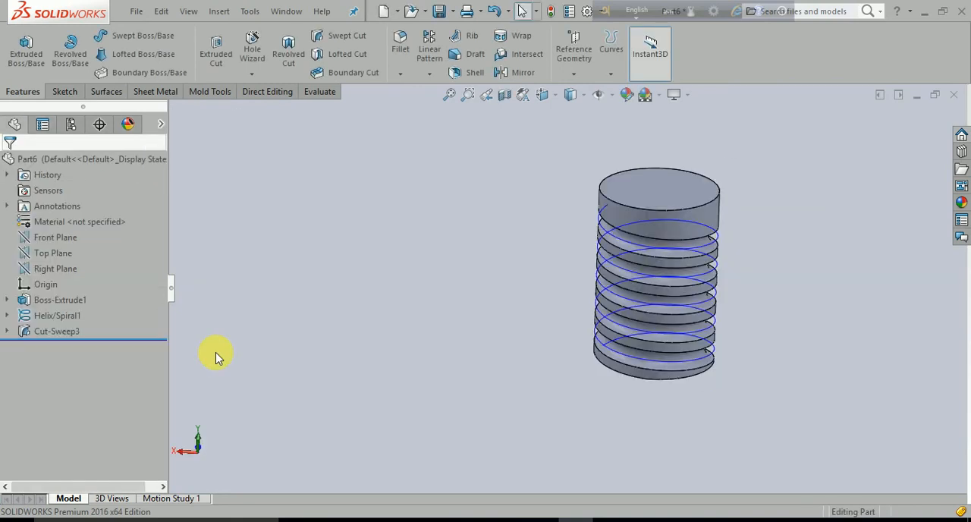
Reopen the swept cut's definition, review its profile and path previews, and accept it
click(44, 331)
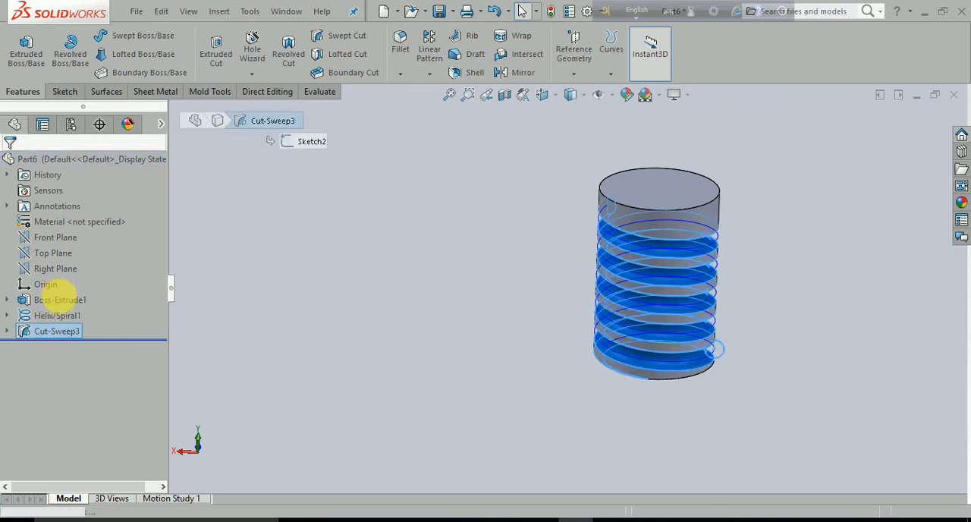
click(60, 296)
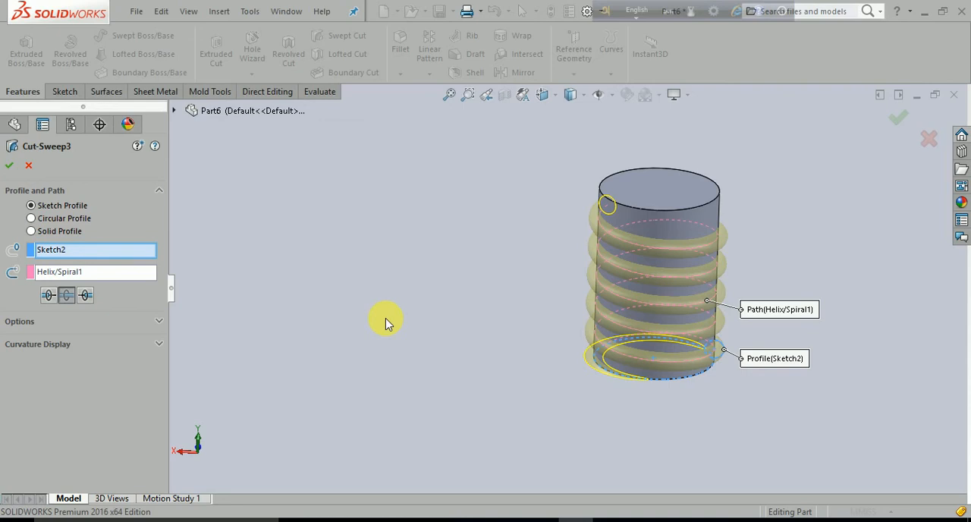
mouse_move(482, 335)
middle_down()
mouse_move(540, 397)
mouse_move(447, 343)
mouse_move(476, 345)
middle_up()
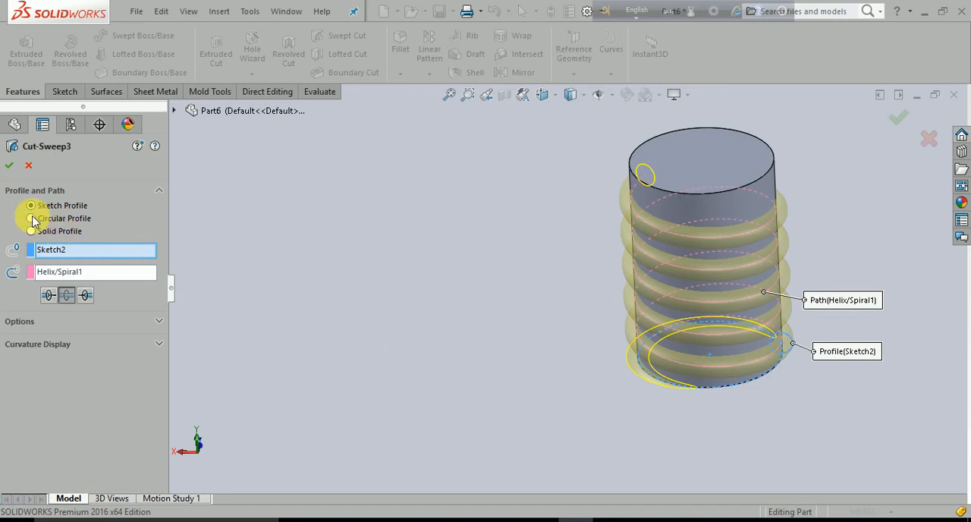
click(12, 165)
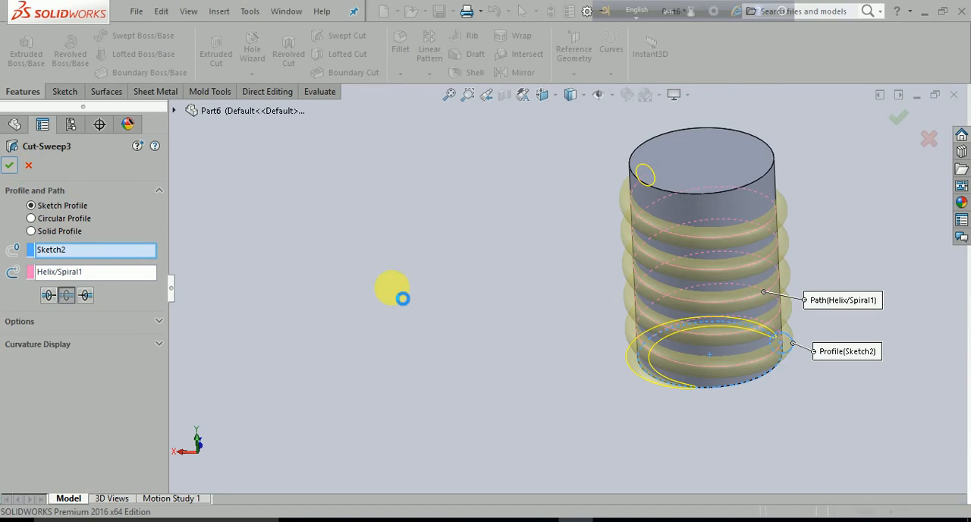
Close the grooved cylinder part and create a new part document
click(956, 99)
click(430, 289)
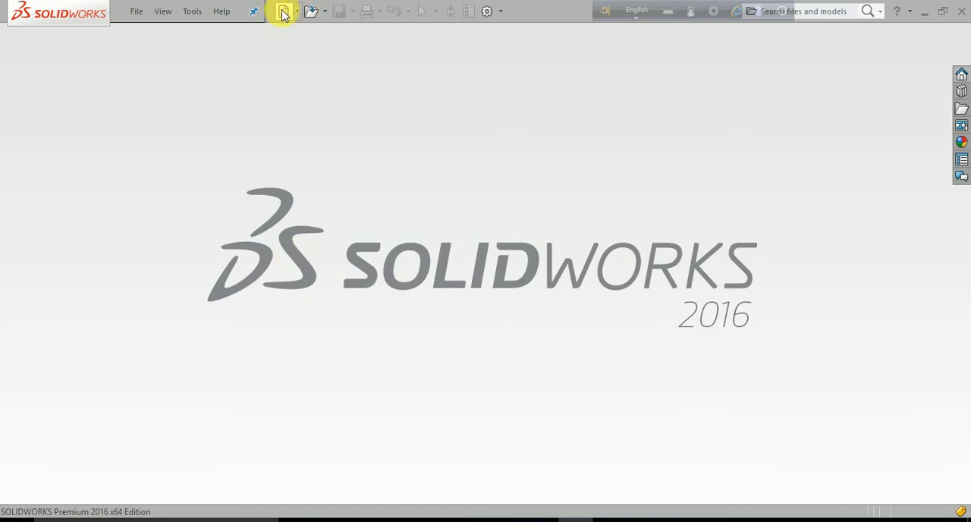
click(283, 14)
click(323, 348)
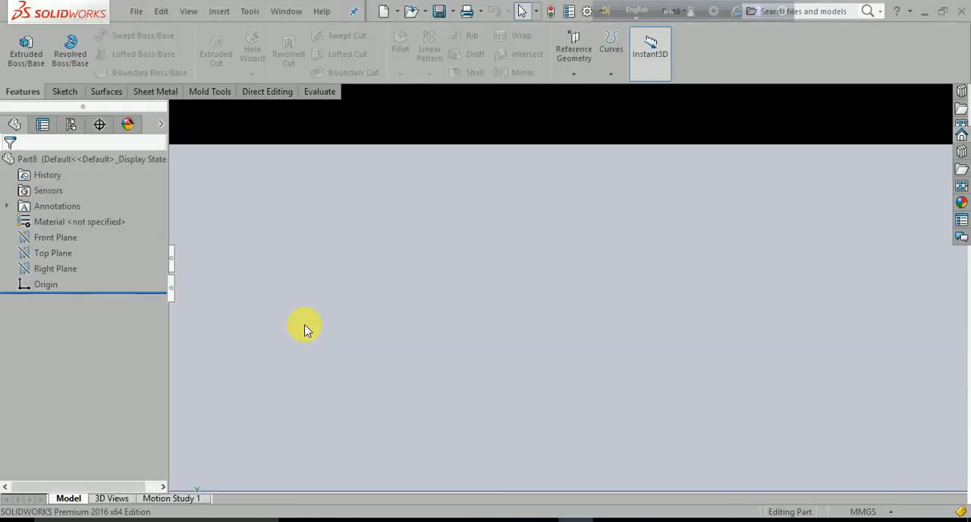
Start a sketch on the Top Plane and draw a center rectangle of about 261 by 120 mm on the origin
click(61, 259)
click(78, 240)
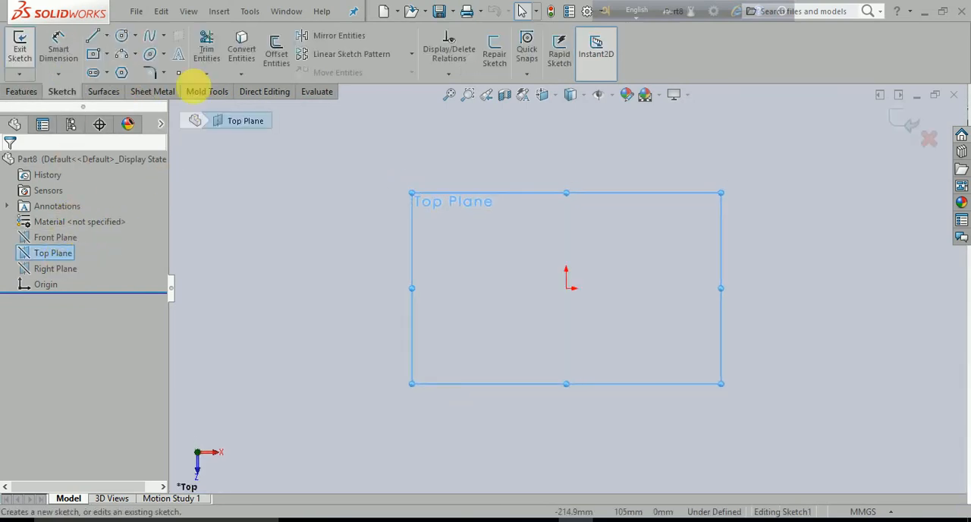
click(94, 56)
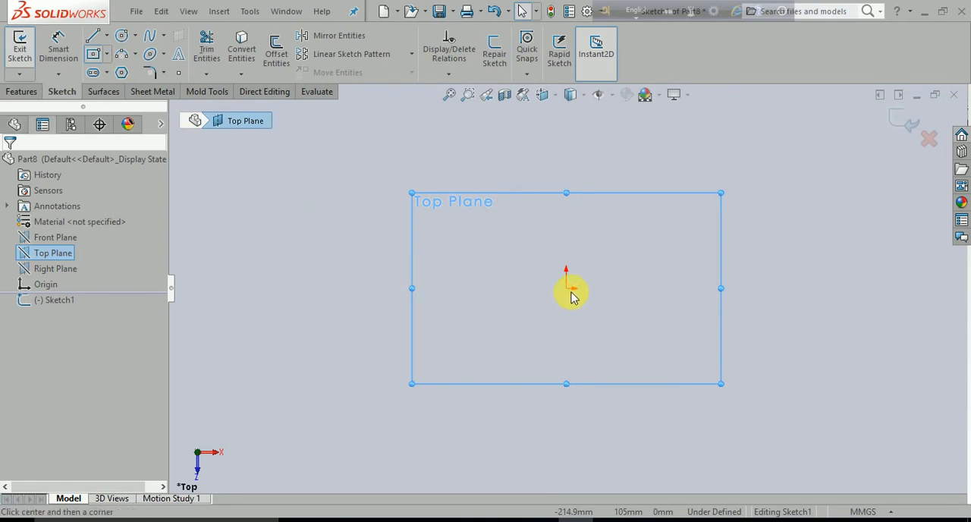
drag(567, 289, 793, 391)
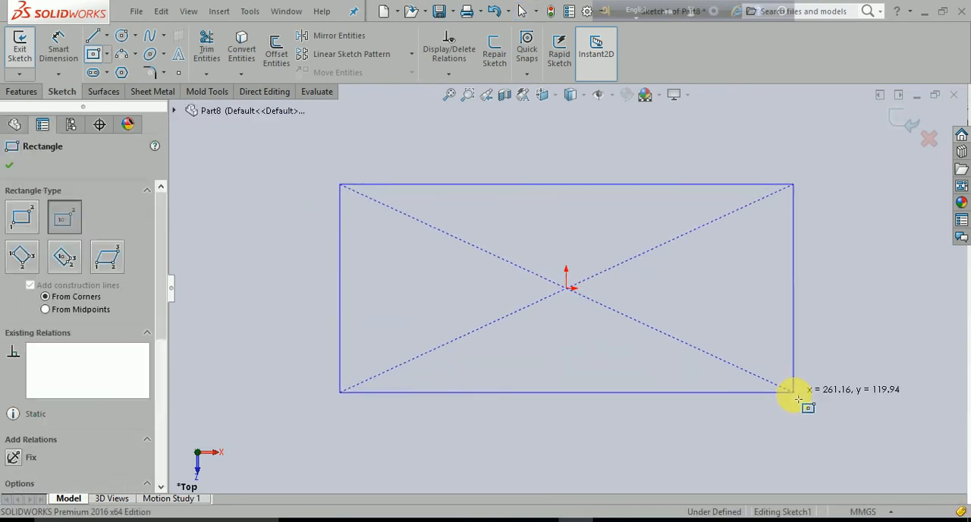
key(Escape)
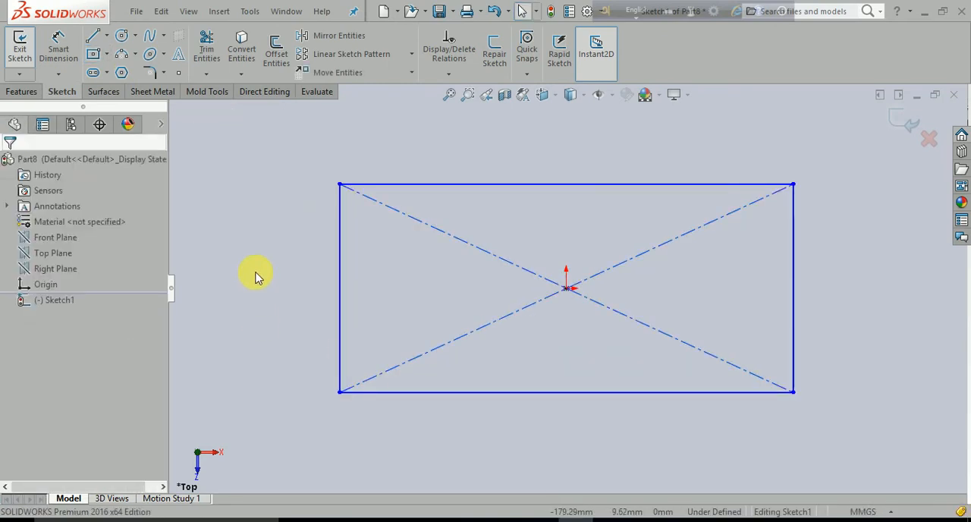
Extrude the rectangle sketch 20 mm as a blind boss
click(21, 92)
click(27, 58)
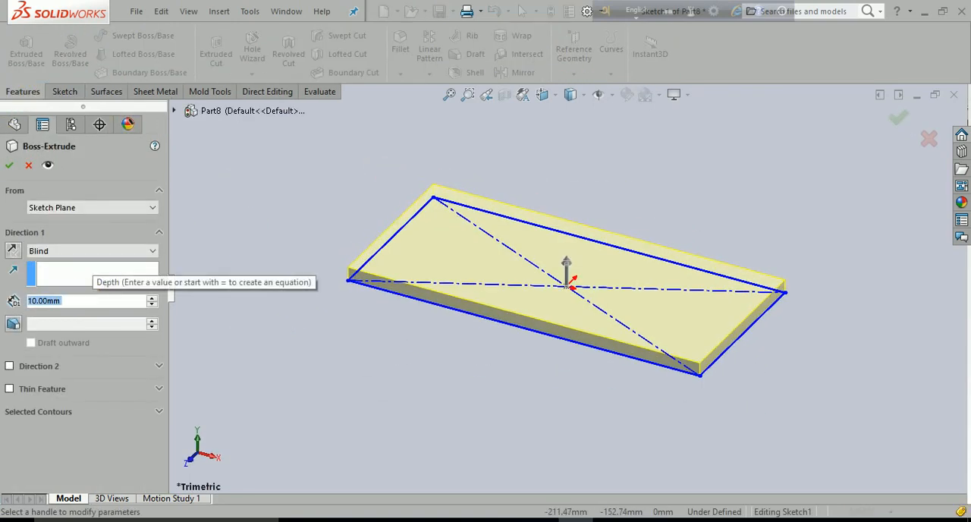
text(20)
key(Return)
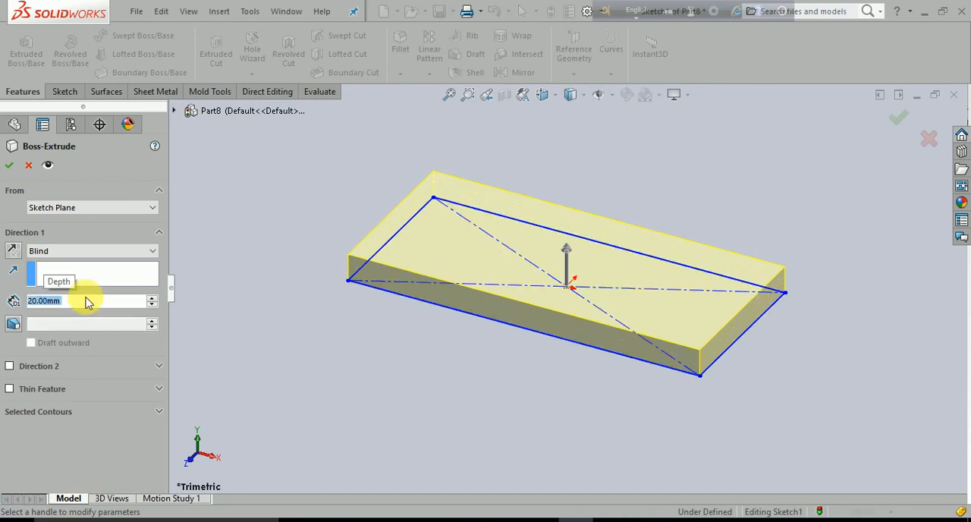
click(8, 165)
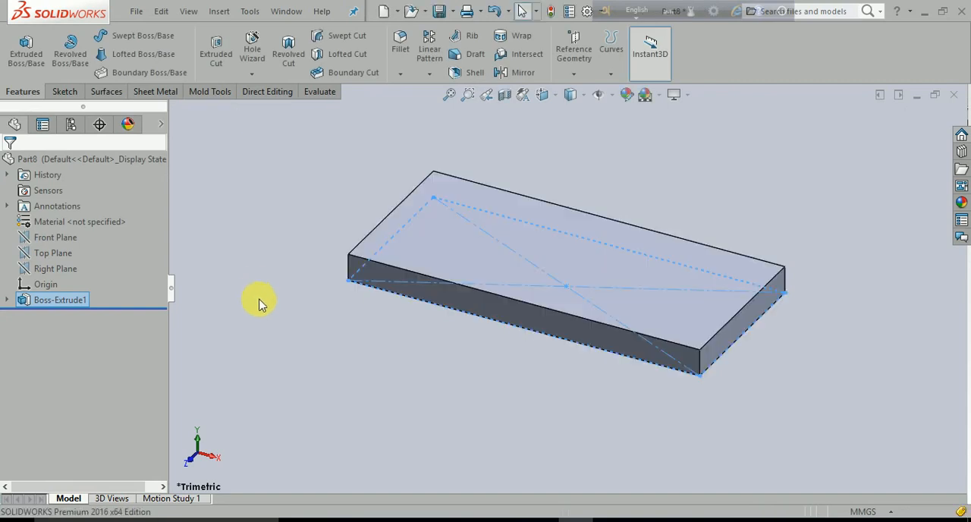
click(261, 302)
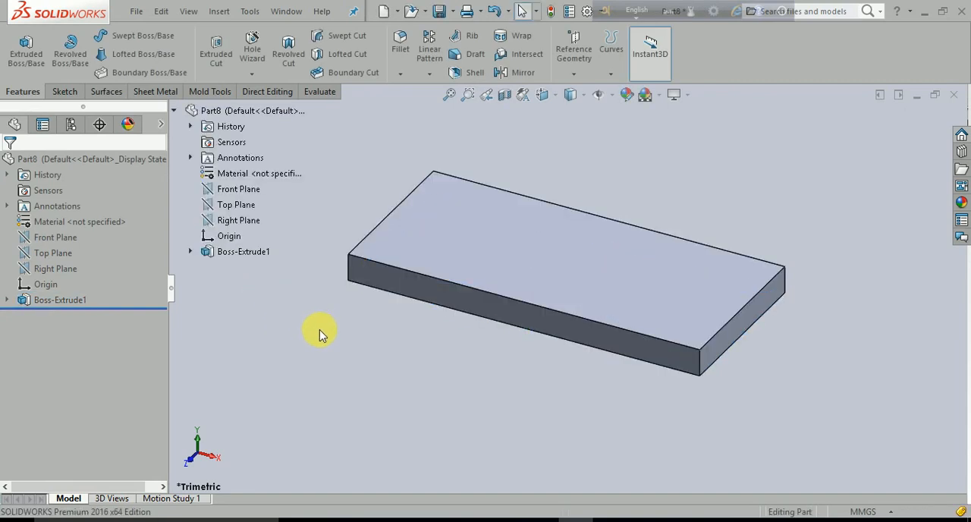
Start a sketch on the block's top face and draw a wavy five-point spline along its length, ending near the right edge
click(456, 219)
click(505, 178)
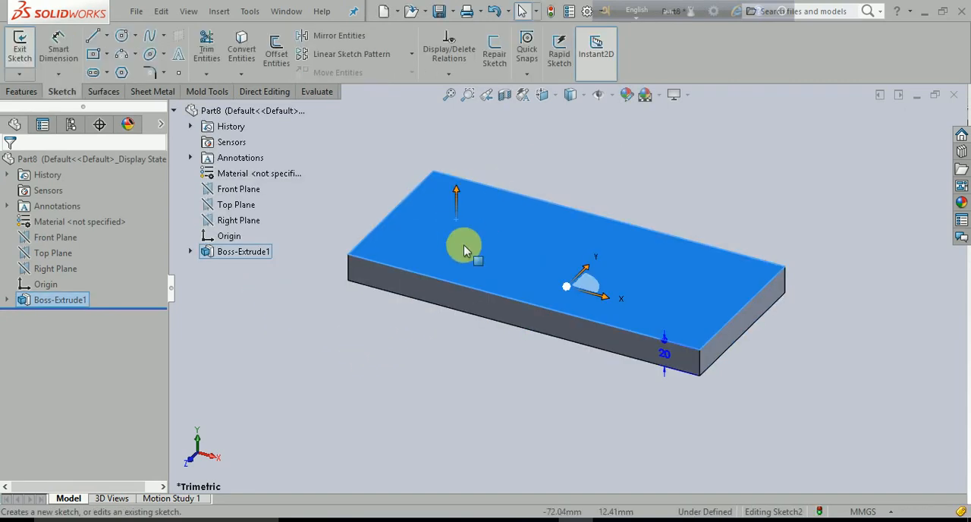
key(ctrl+8)
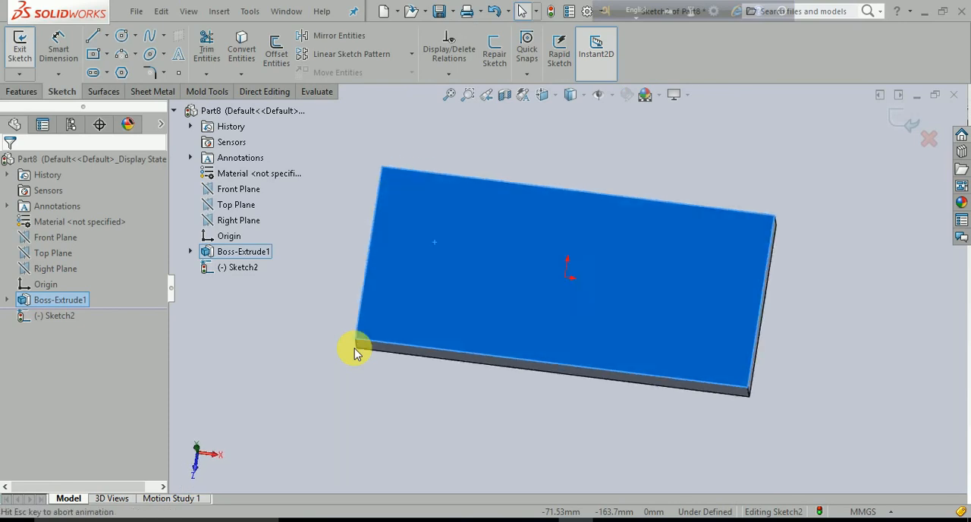
click(321, 355)
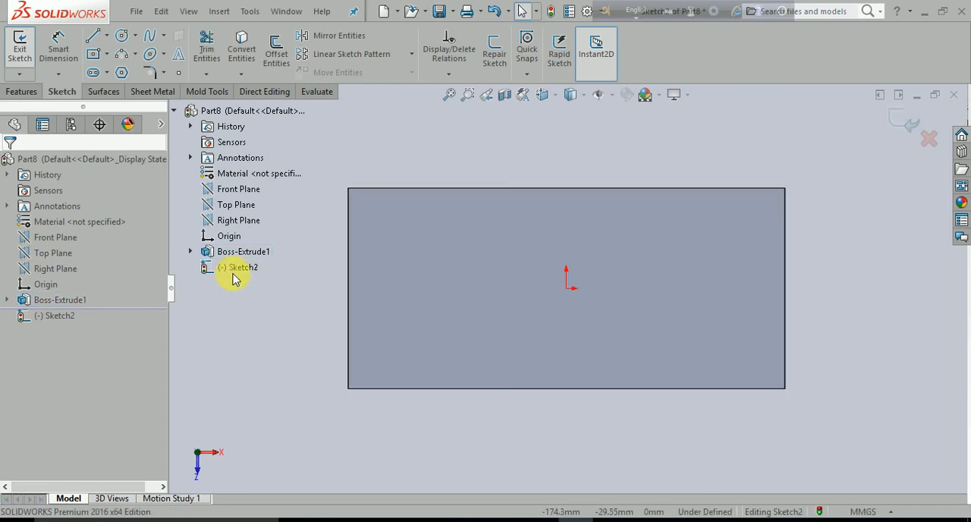
click(149, 35)
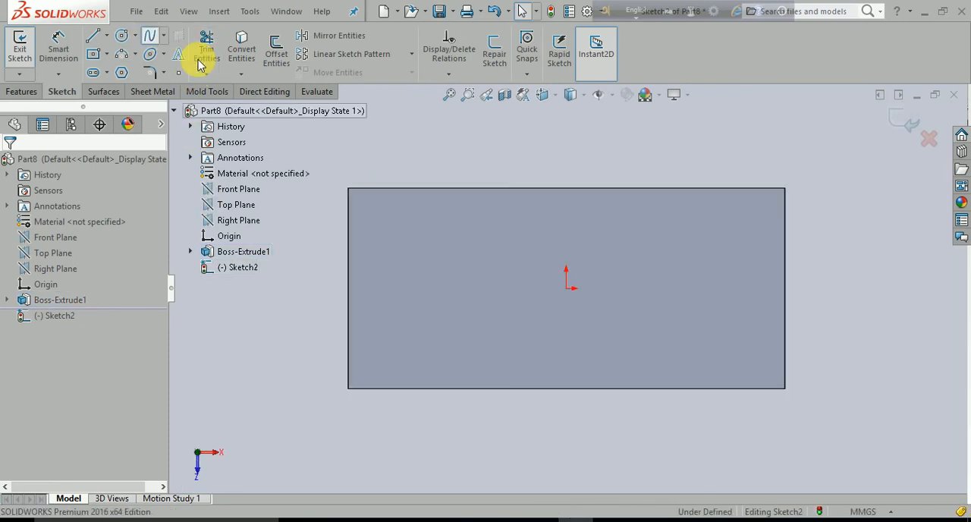
click(397, 318)
click(475, 268)
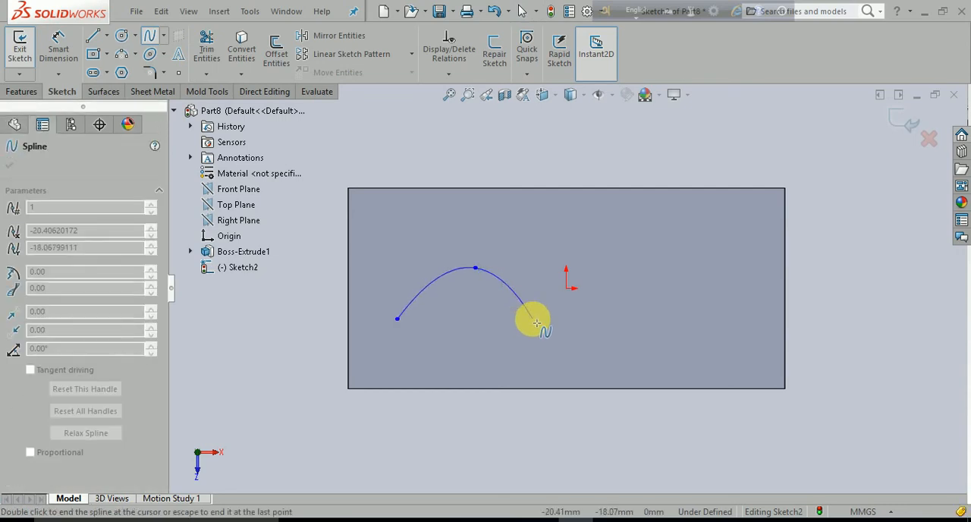
click(533, 320)
click(708, 273)
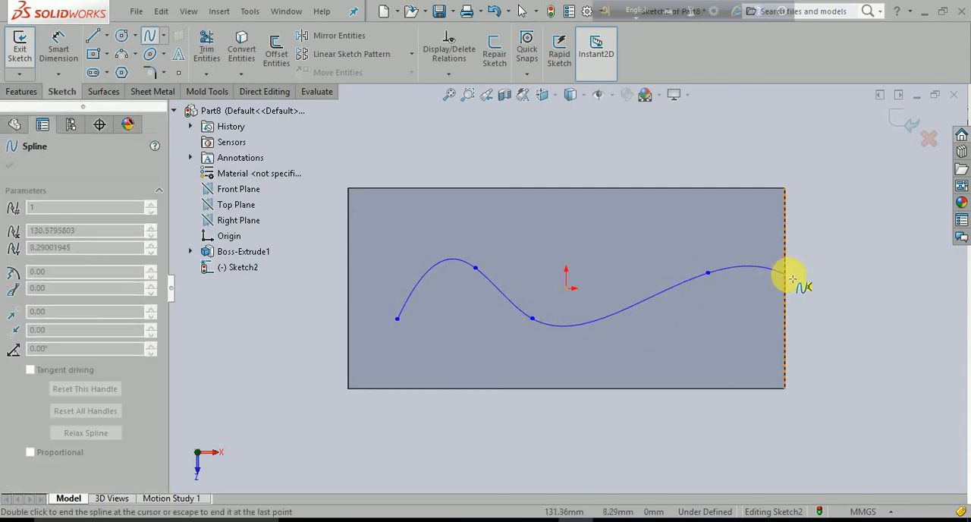
double_click(763, 273)
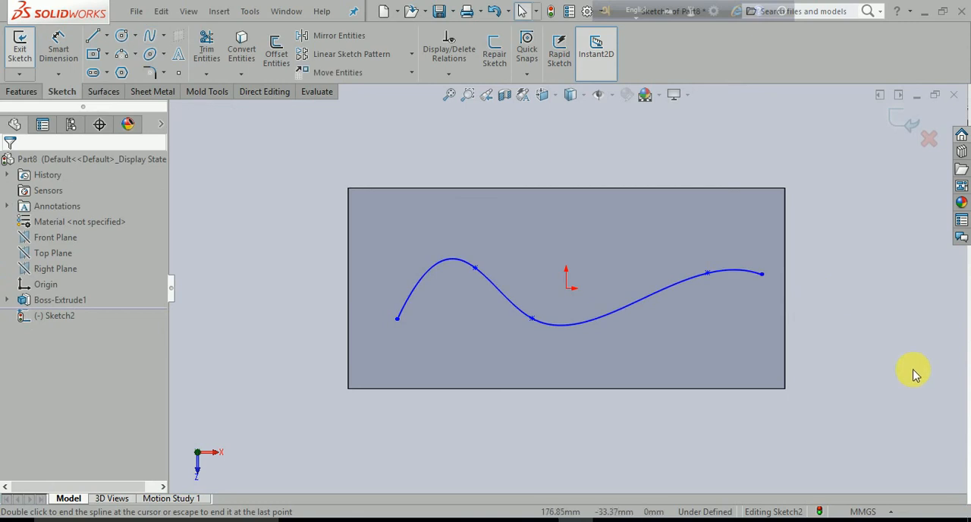
Draw a circle about 16.6 mm in diameter centred on the spline's right endpoint and exit the sketch
middle_drag(914, 374, 911, 292)
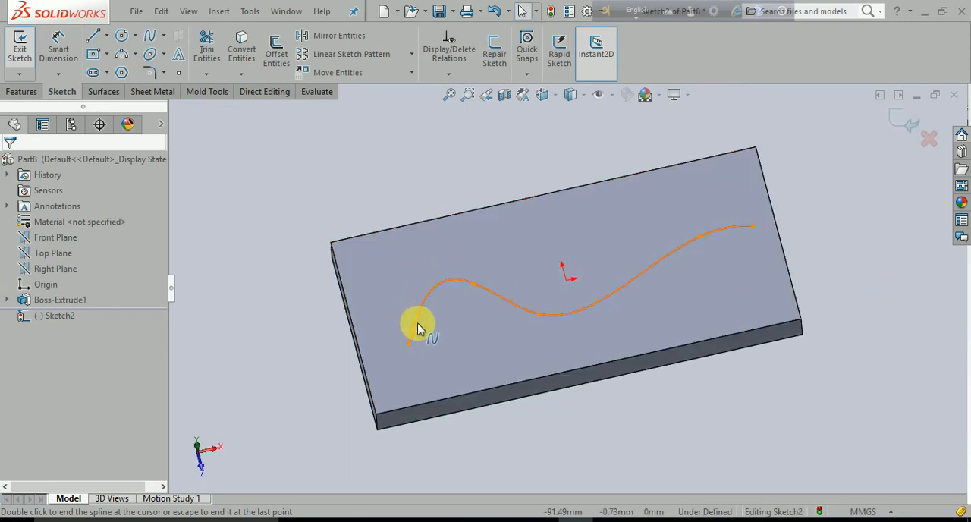
double_click(751, 231)
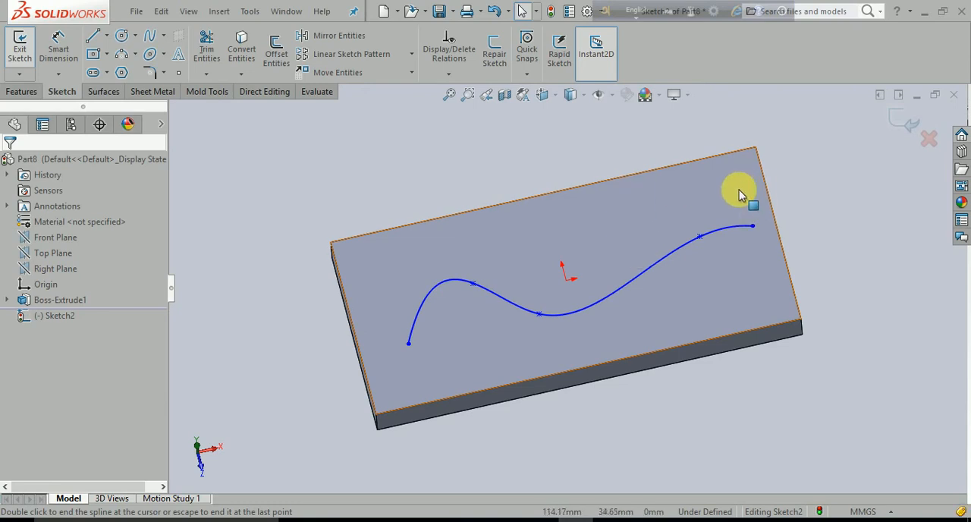
double_click(755, 233)
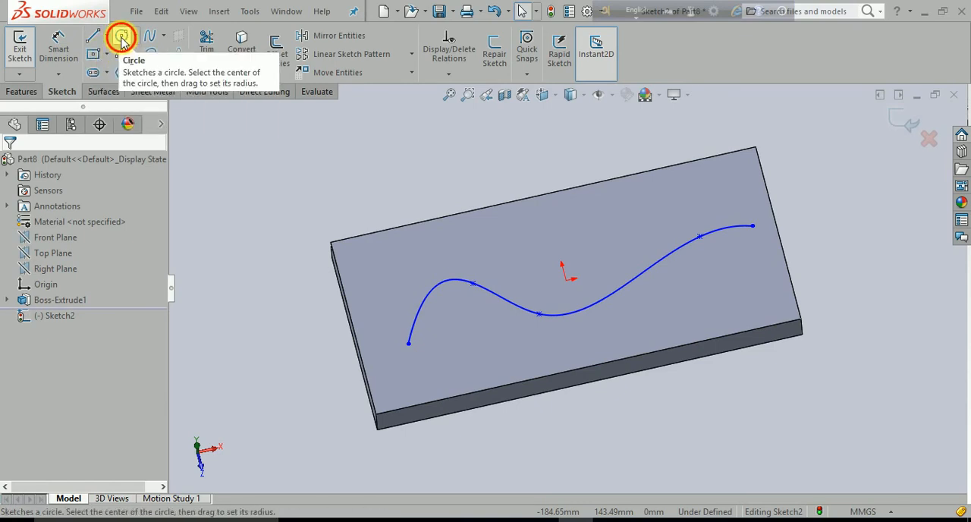
click(122, 38)
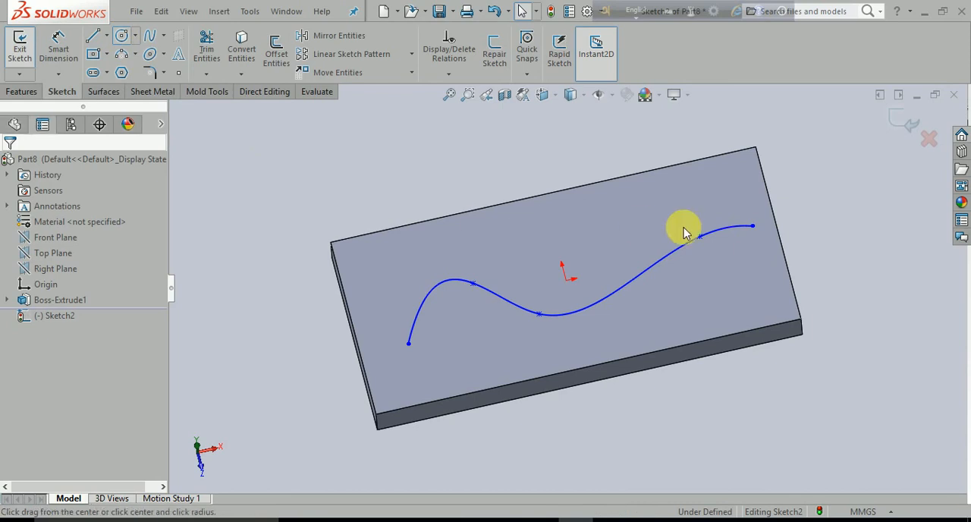
click(752, 227)
click(763, 240)
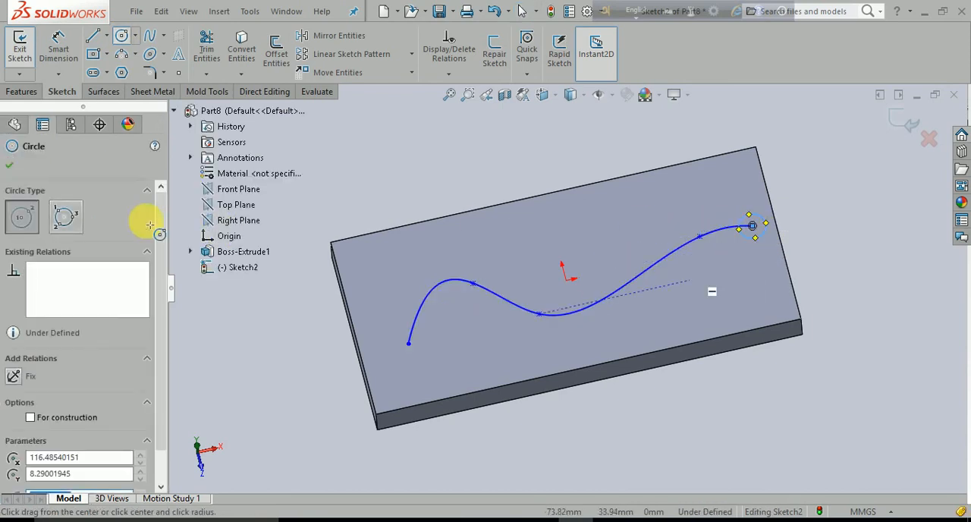
click(11, 166)
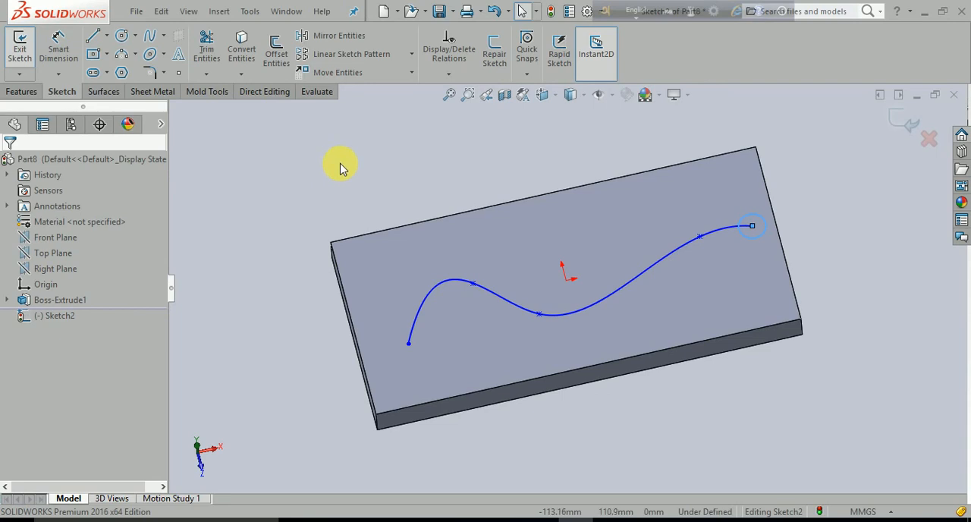
click(904, 125)
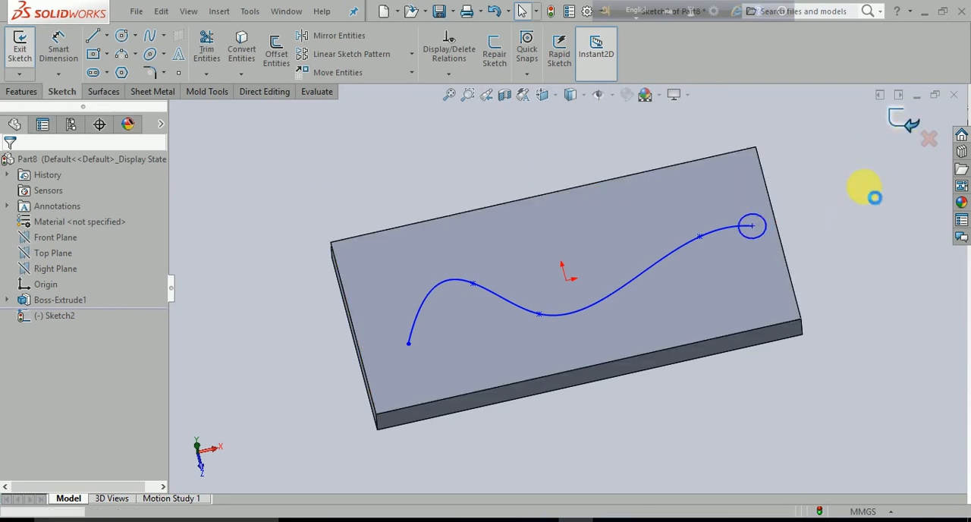
click(468, 157)
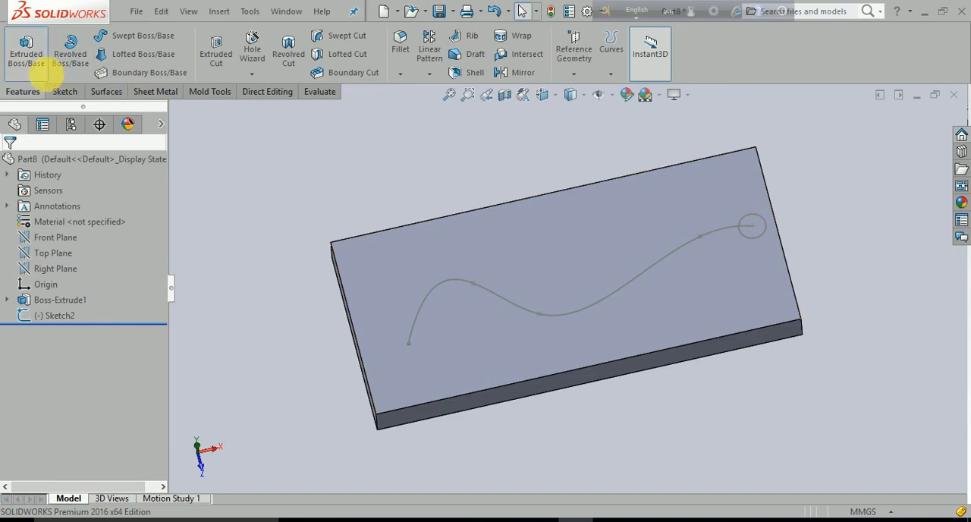
Set up a 20 mm blind boss extrusion of the circle contour with merging into the block turned off
click(19, 54)
click(761, 236)
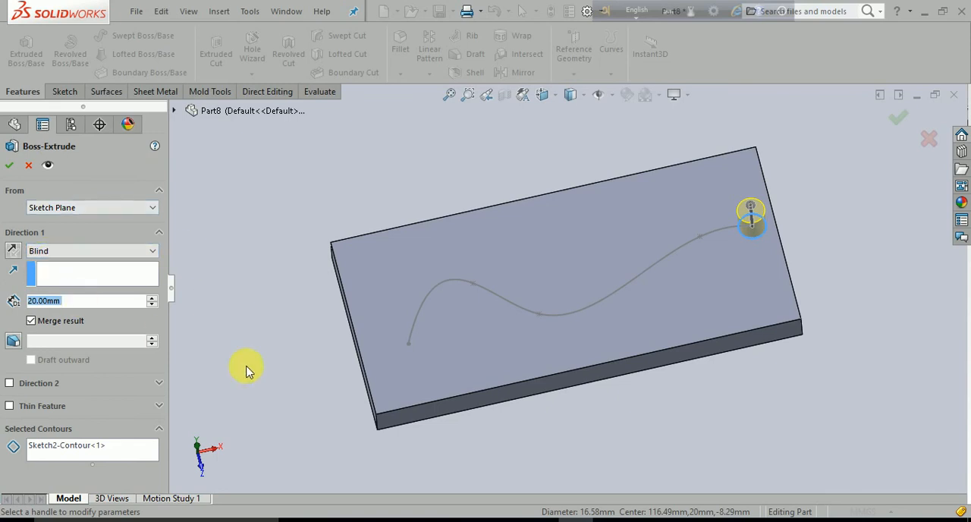
middle_drag(245, 369, 250, 292)
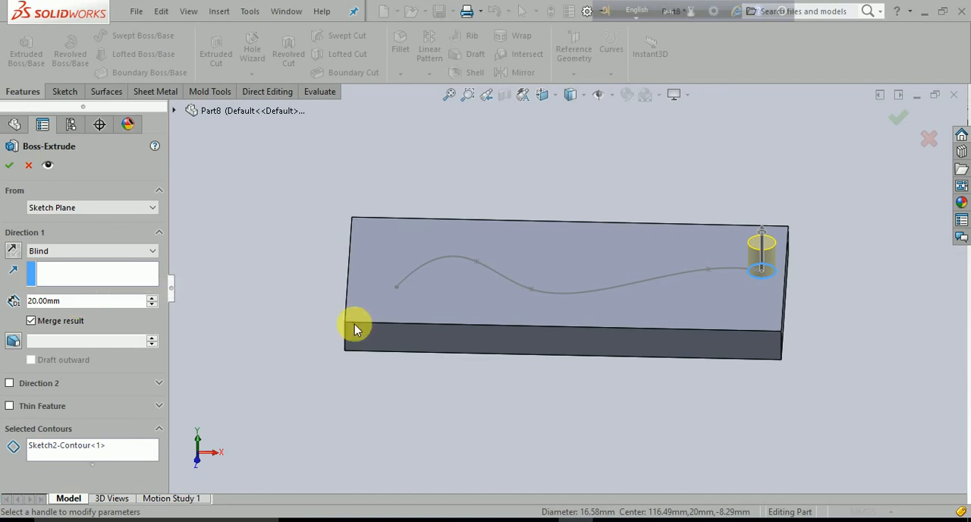
middle_drag(492, 405, 489, 373)
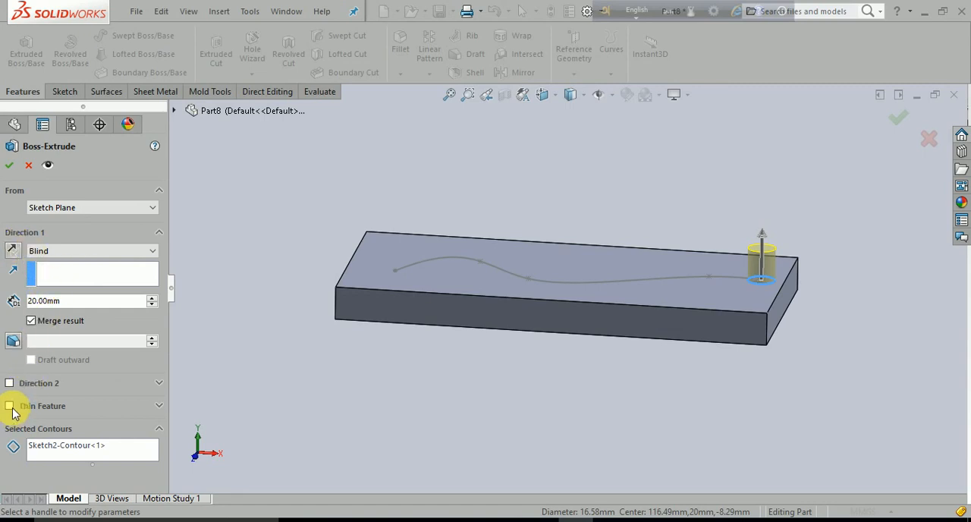
click(35, 323)
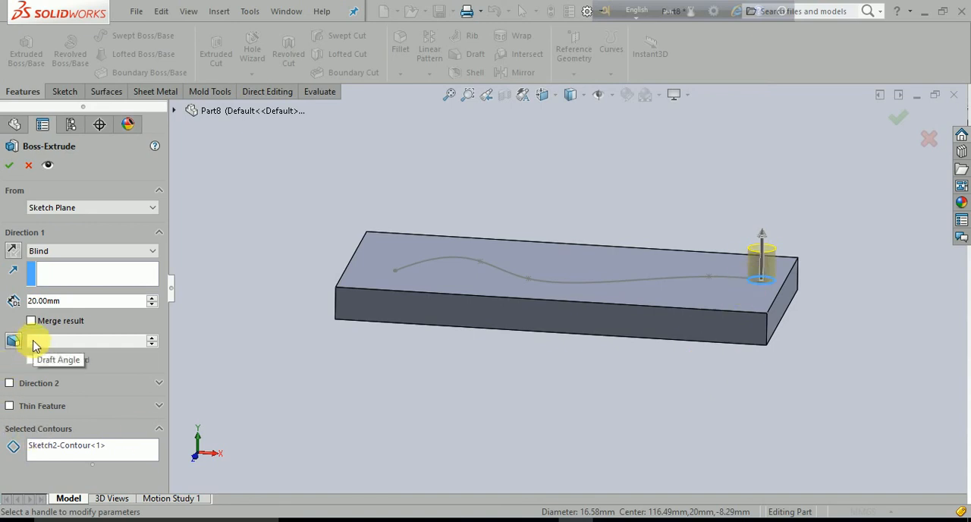
Add a blind second direction of 10 mm to the circle's extrusion and accept the feature
click(9, 384)
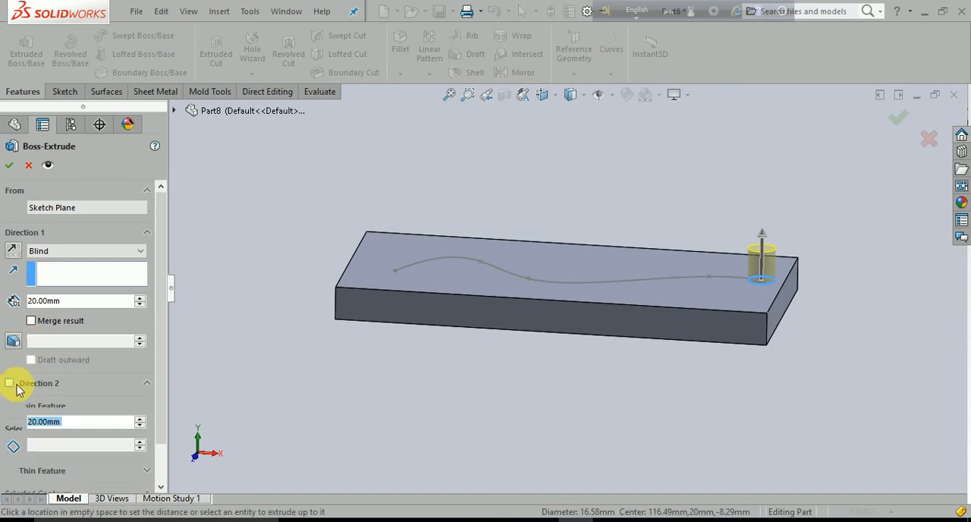
middle_drag(585, 425, 564, 396)
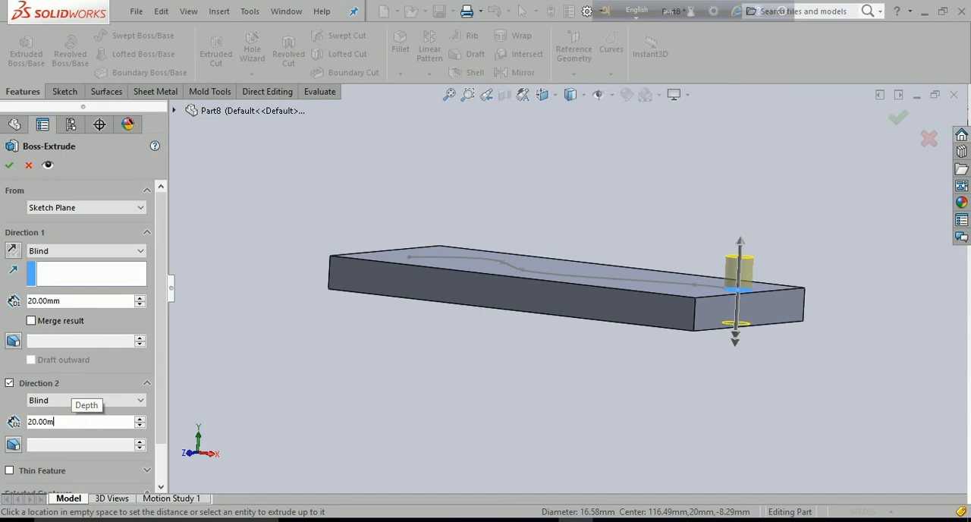
key(BackSpace)
key(BackSpace)
key(BackSpace)
key(BackSpace)
key(BackSpace)
key(BackSpace)
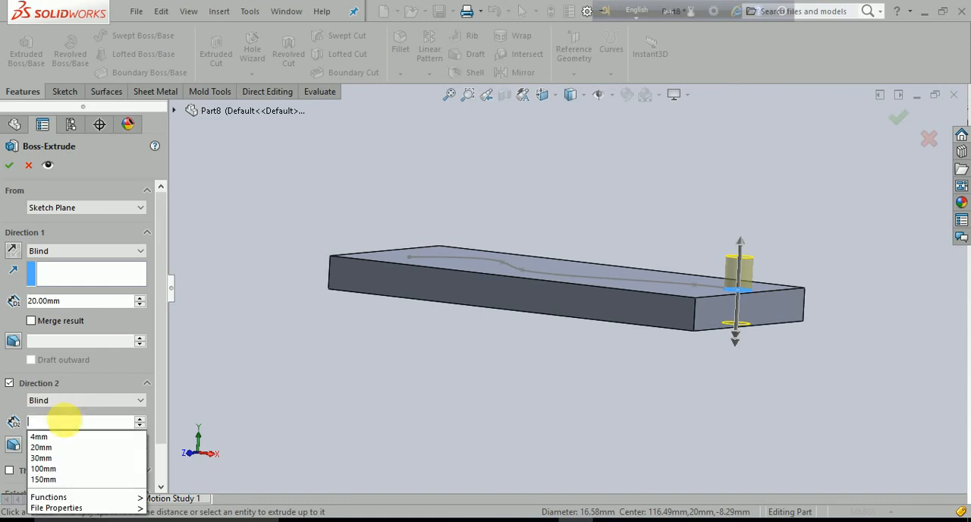
text(10)
key(Return)
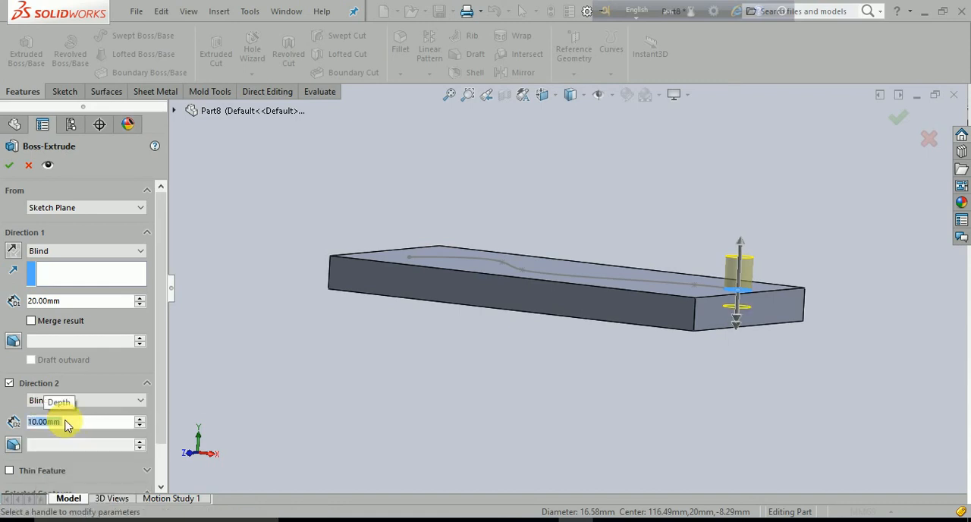
click(9, 164)
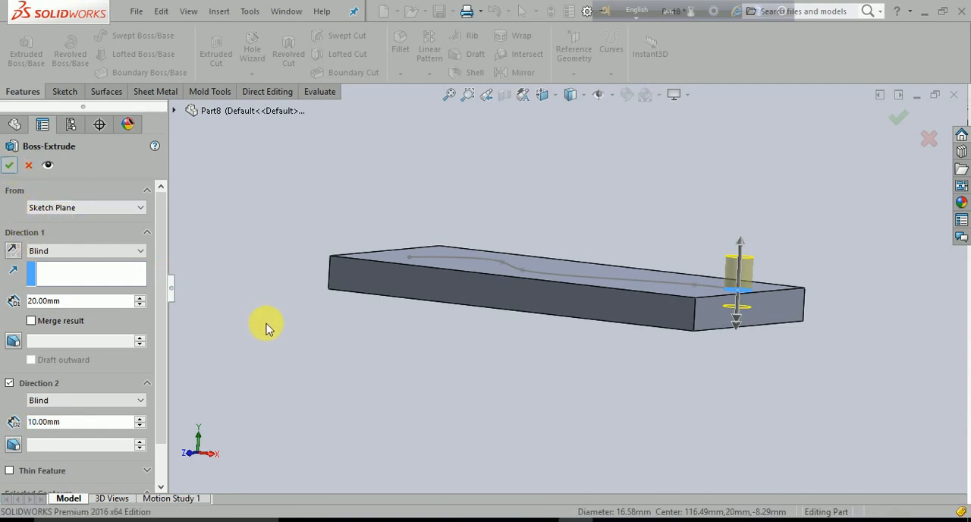
Examine the cylinder and the block as two separate solid bodies
middle_drag(362, 385, 413, 415)
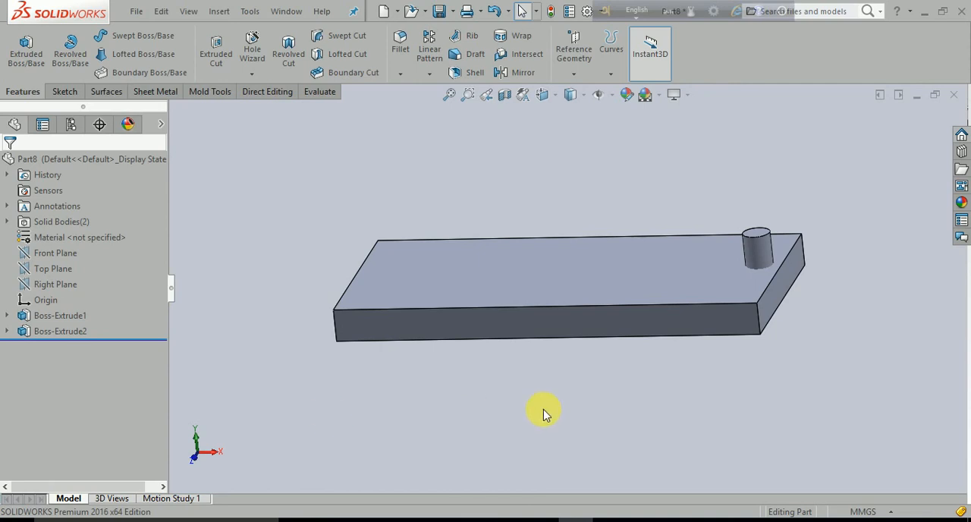
click(761, 248)
click(862, 347)
click(680, 282)
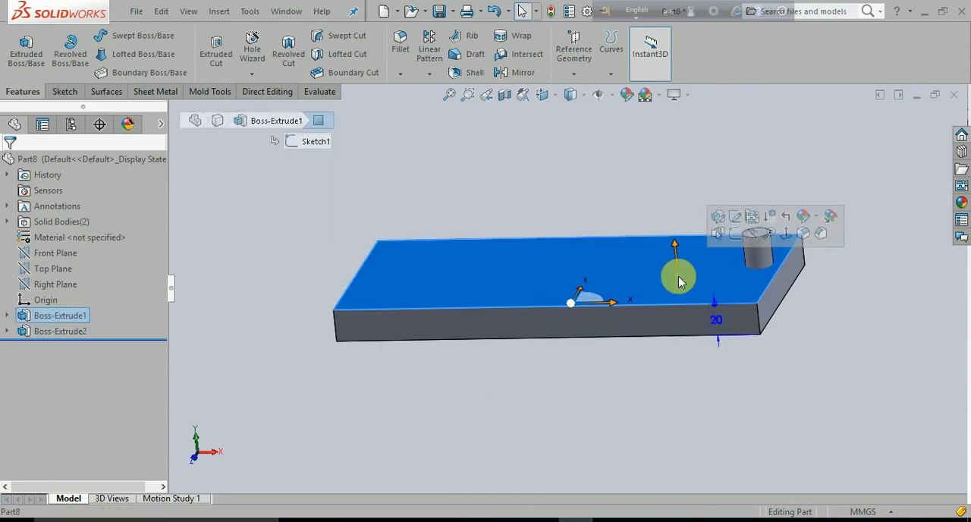
click(698, 387)
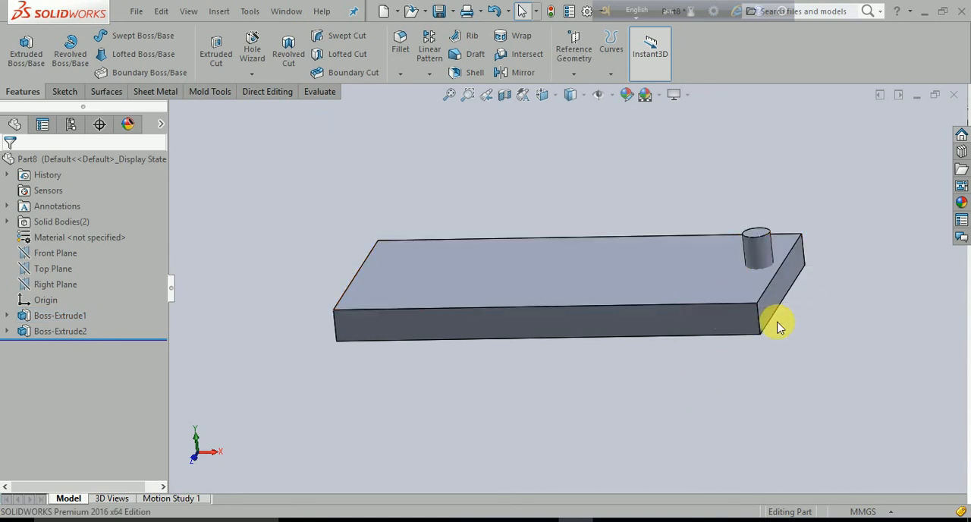
middle_drag(561, 407, 590, 503)
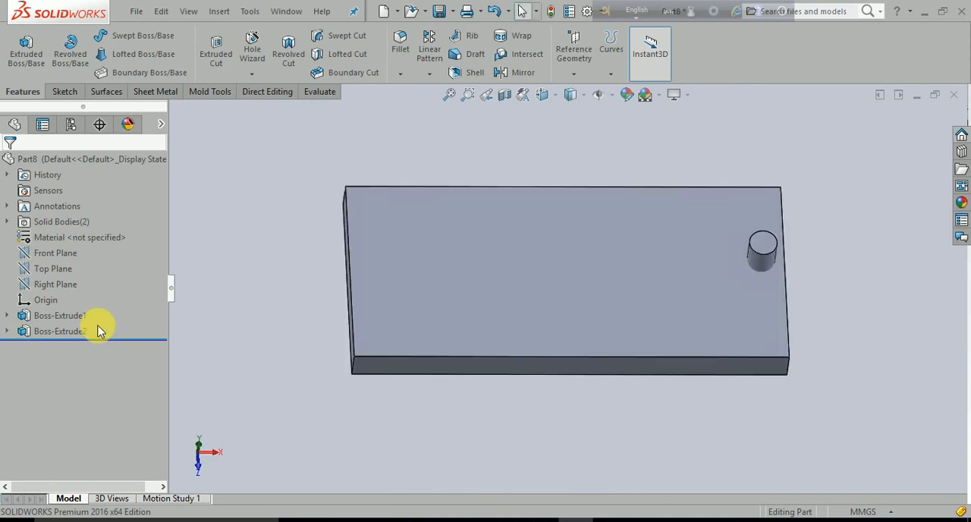
click(6, 331)
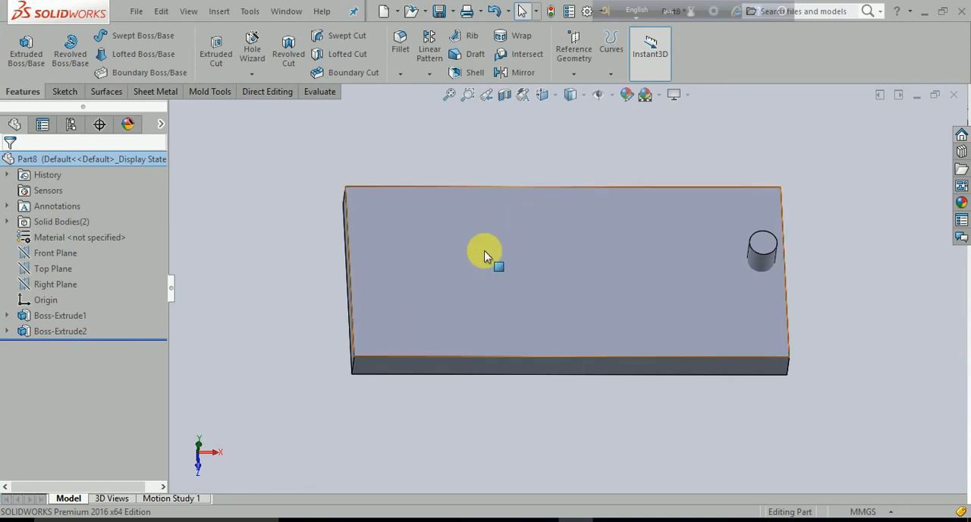
click(341, 36)
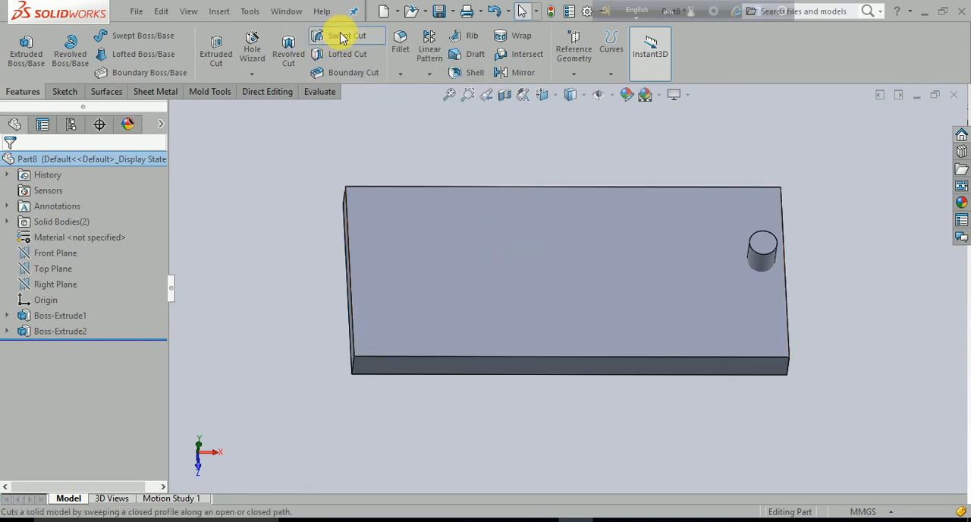
middle_drag(282, 298, 183, 217)
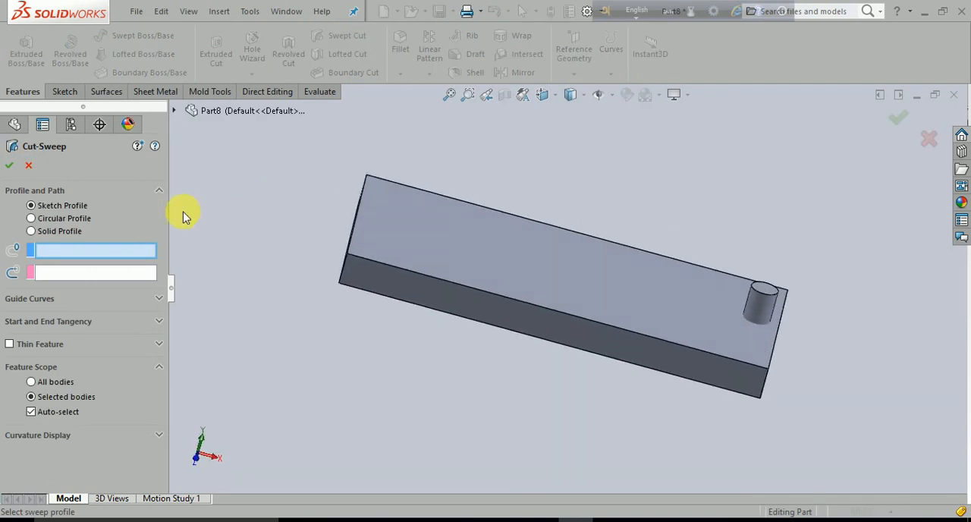
click(28, 166)
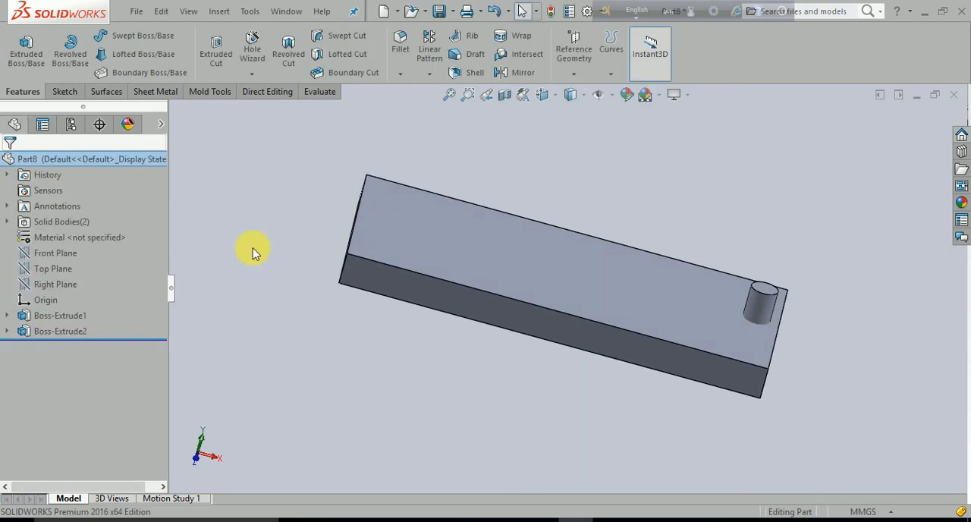
Undo the cylinder's extrusion, delete the circle from the spline sketch and exit the sketch
key(ctrl+z)
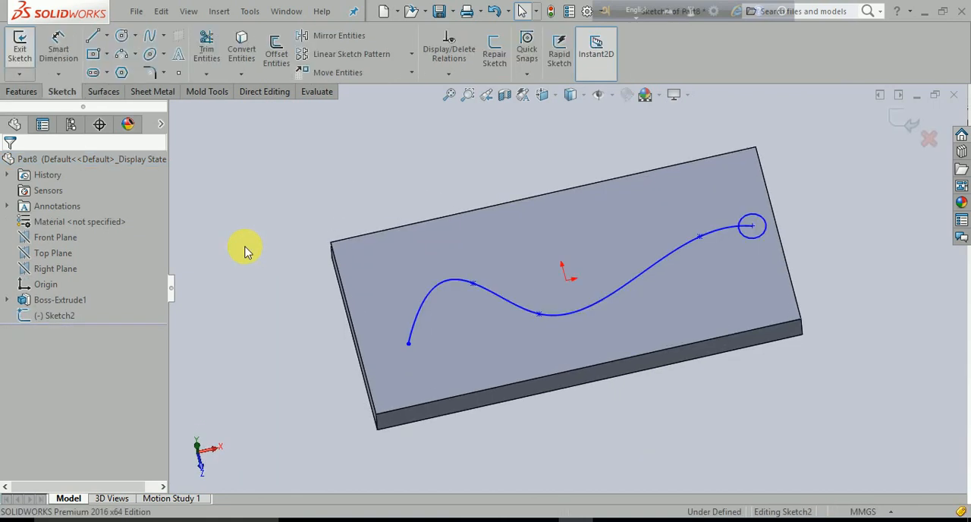
click(754, 235)
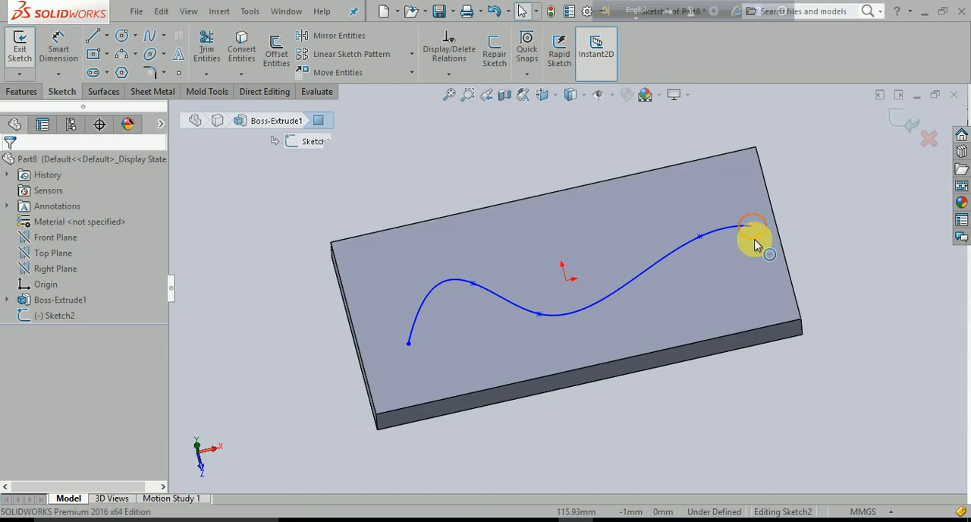
key(Delete)
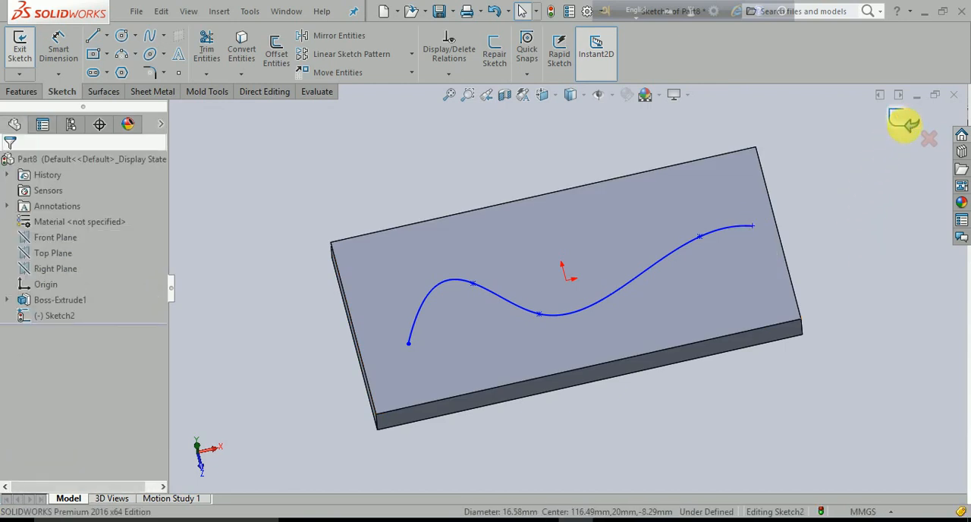
click(905, 122)
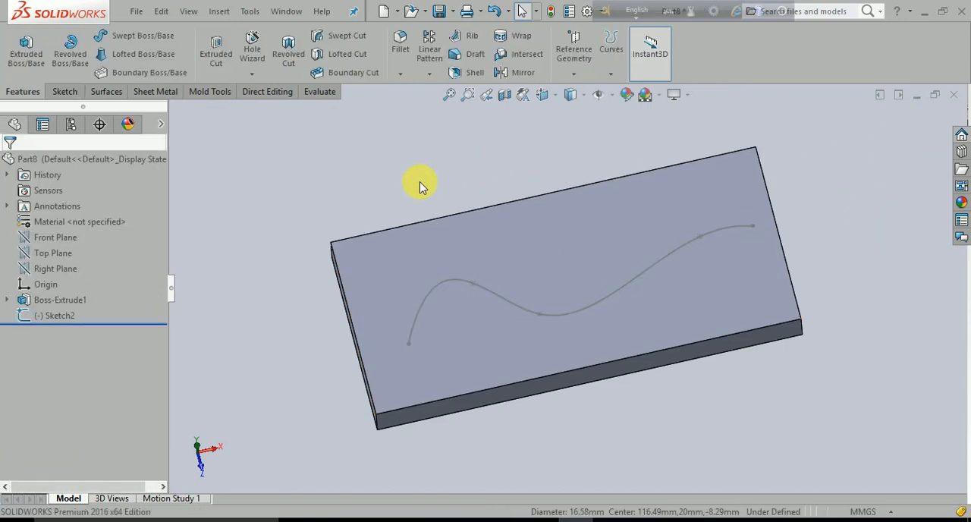
Sketch a circle about 16.6 mm in diameter on the block's top face, in a new sketch, centred on the spline's right endpoint
click(484, 210)
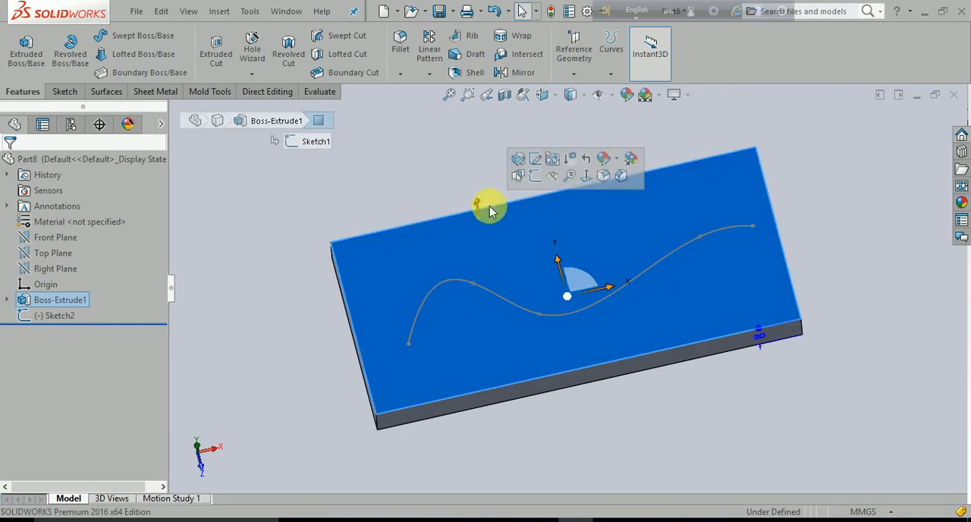
click(536, 177)
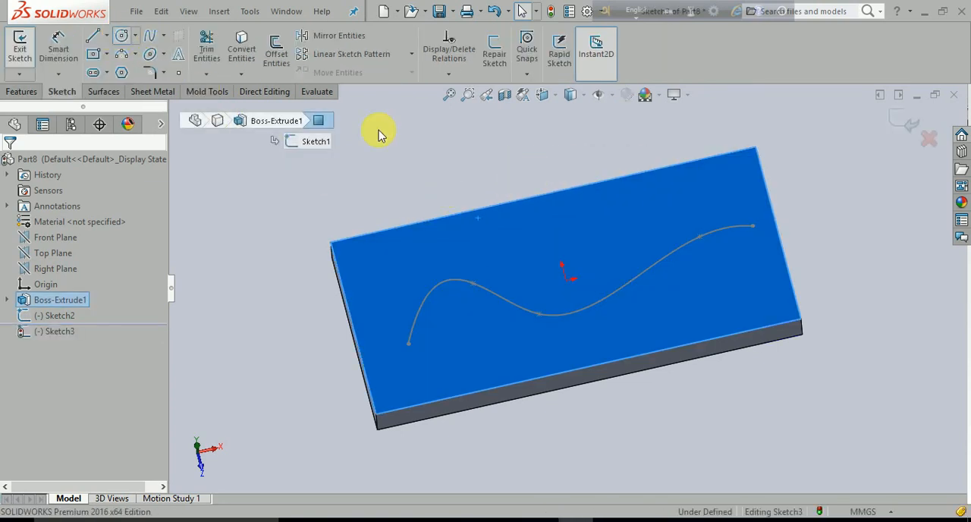
click(760, 226)
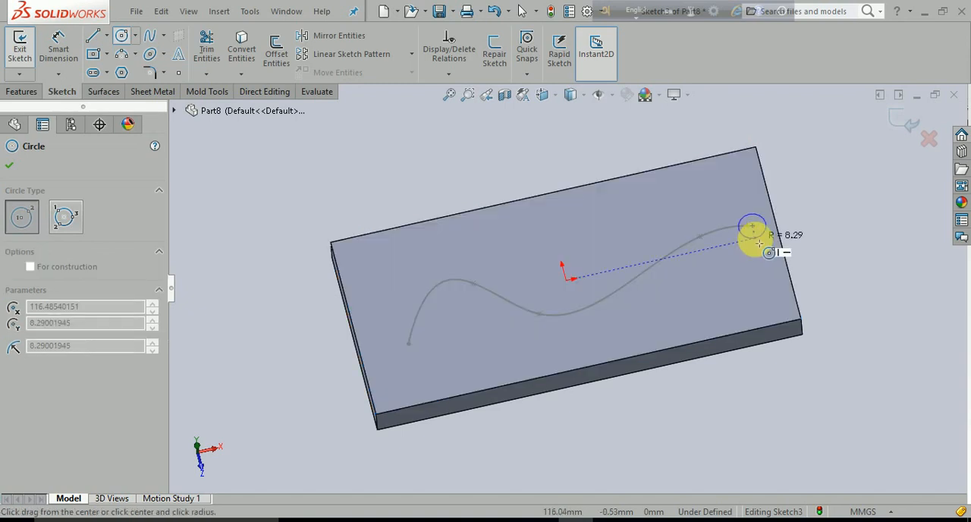
click(751, 236)
key(Escape)
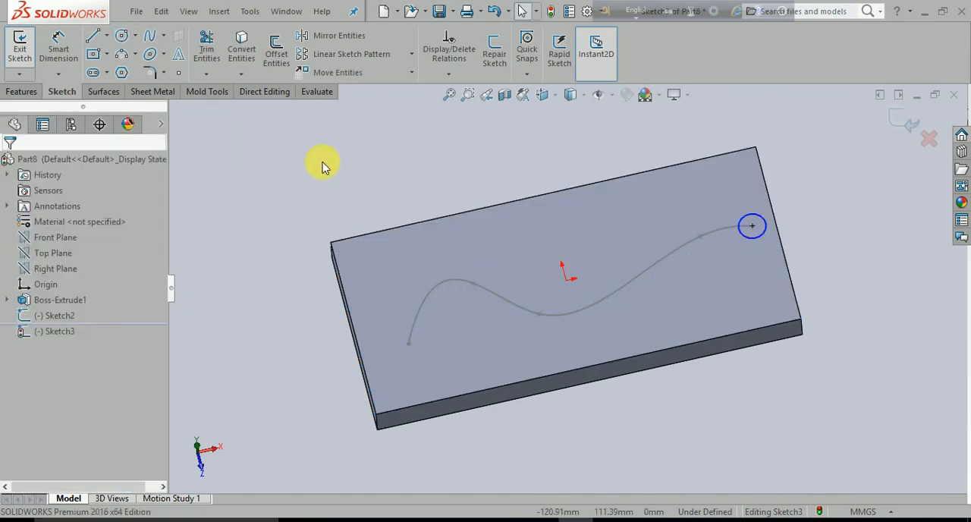
Extrude the circle 20 mm blind with merging turned off and a blind second direction of 10 mm
click(21, 92)
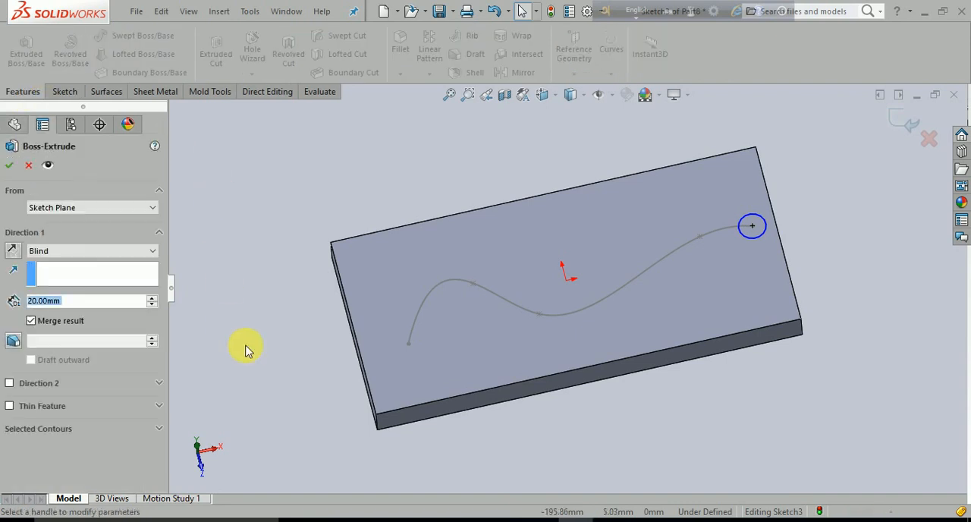
middle_drag(245, 347, 258, 232)
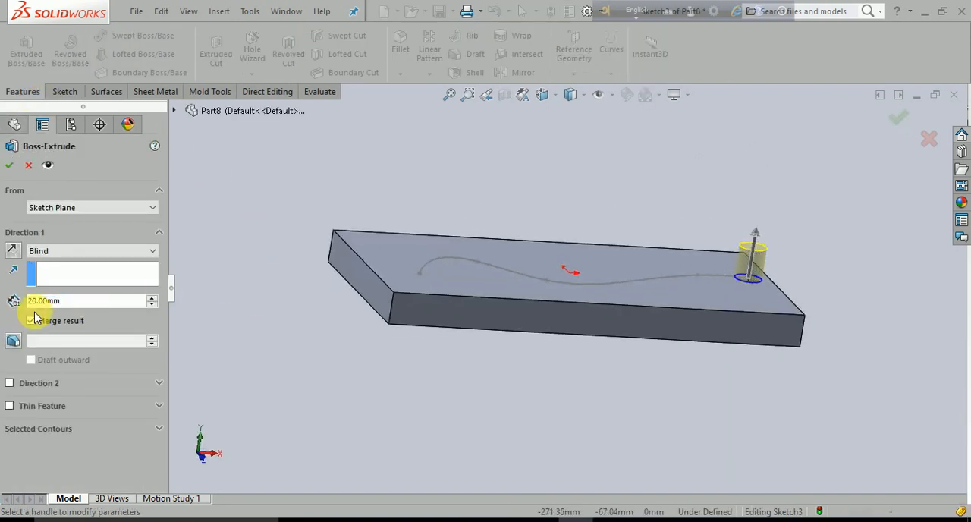
click(10, 384)
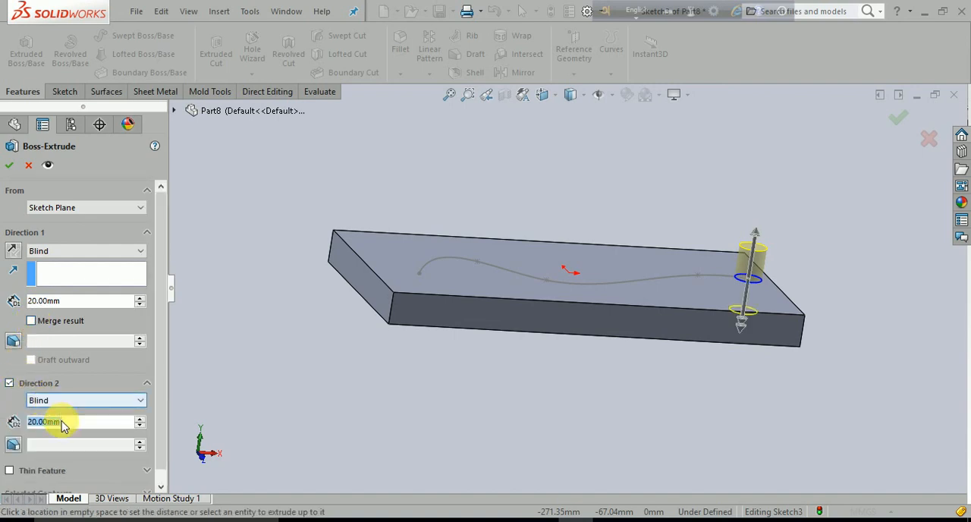
text(10)
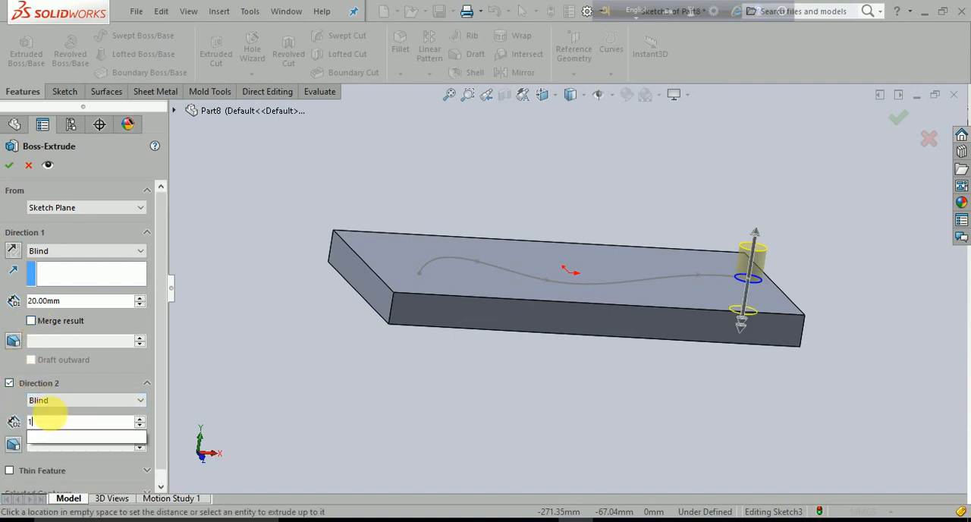
key(Return)
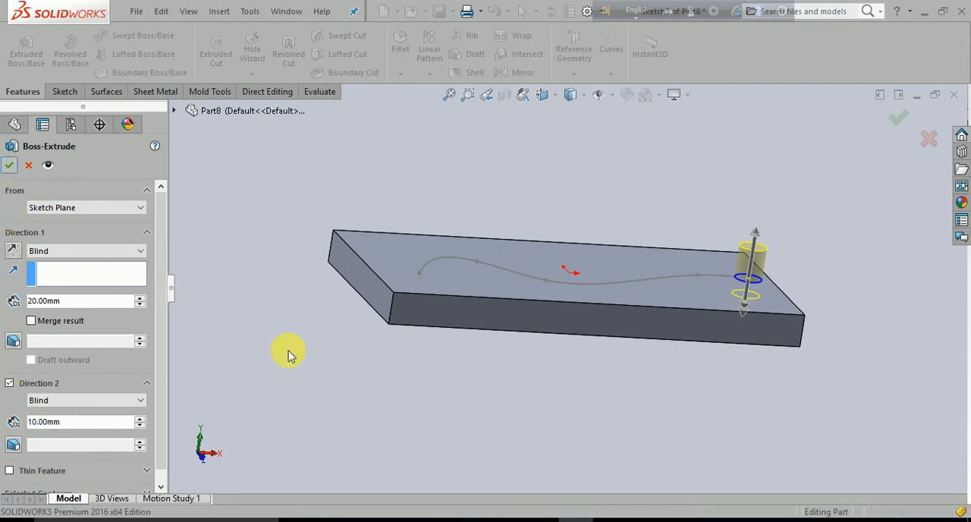
key(Return)
Set up a solid-profile swept cut with the cylinder as tool body and the spline sketch as path
middle_drag(304, 336, 527, 374)
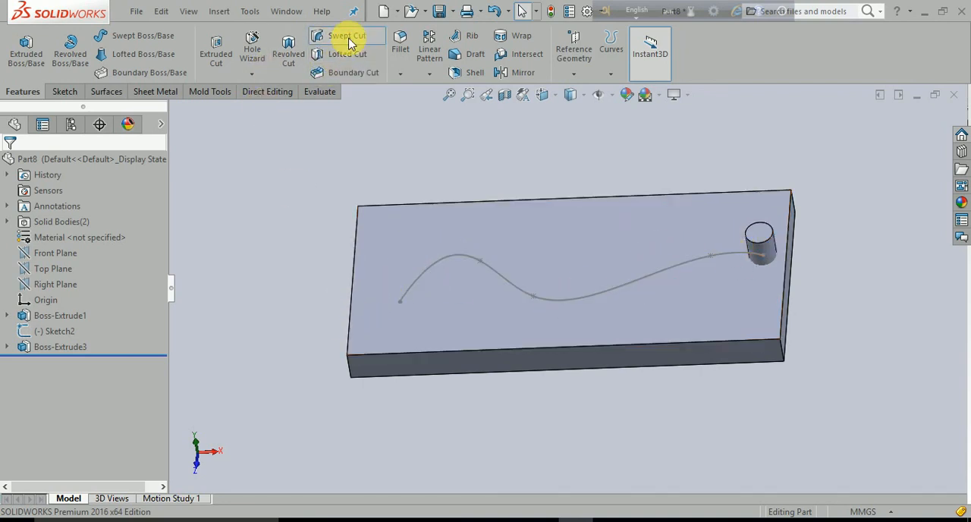
click(347, 43)
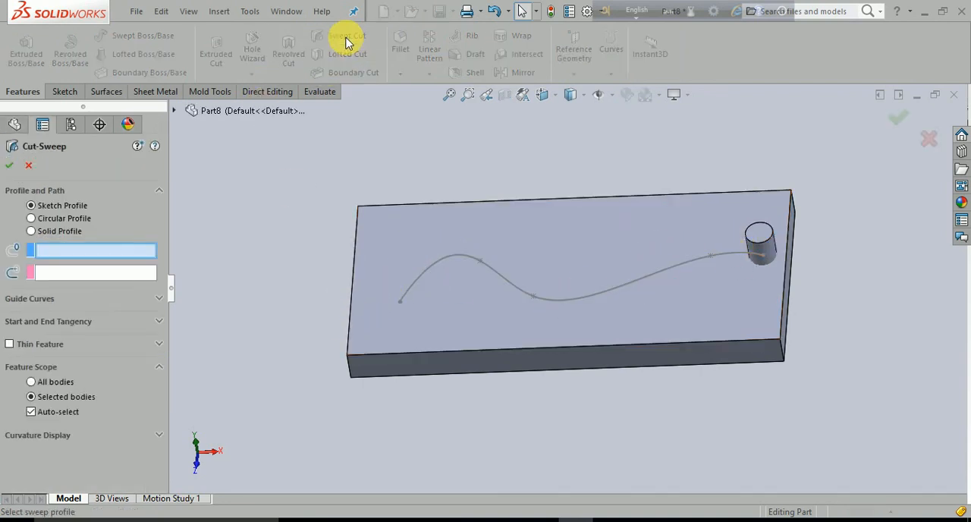
click(31, 231)
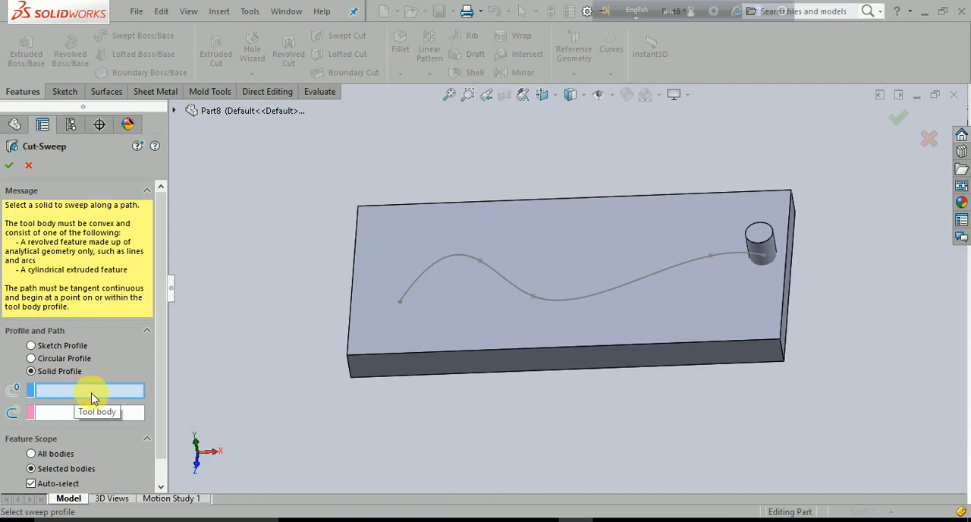
click(759, 243)
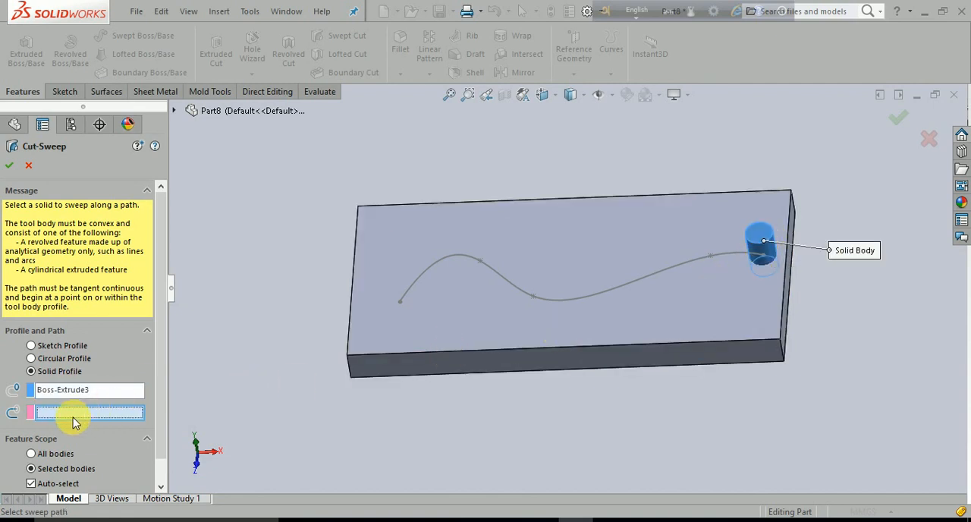
click(501, 275)
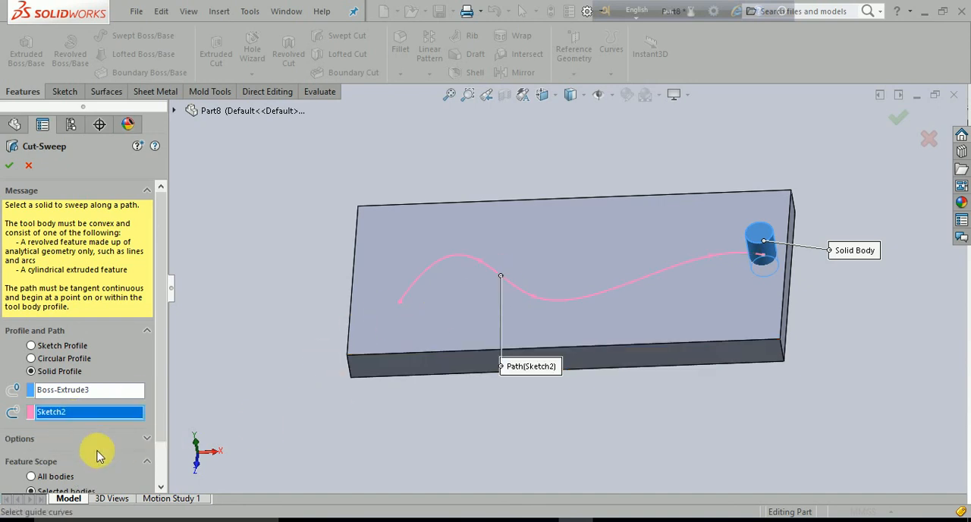
Set the swept cut's feature scope to all bodies and accept the feature
scroll(75, 451, down, 2)
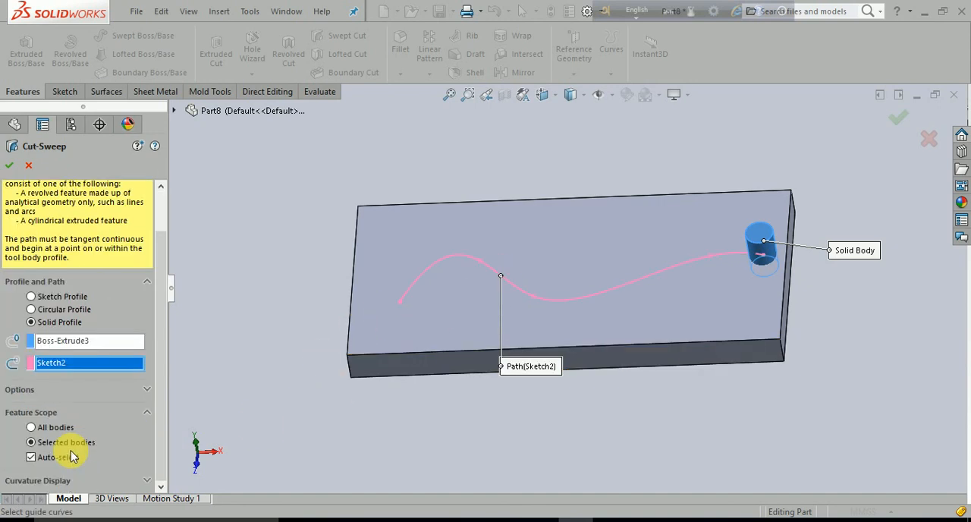
click(31, 427)
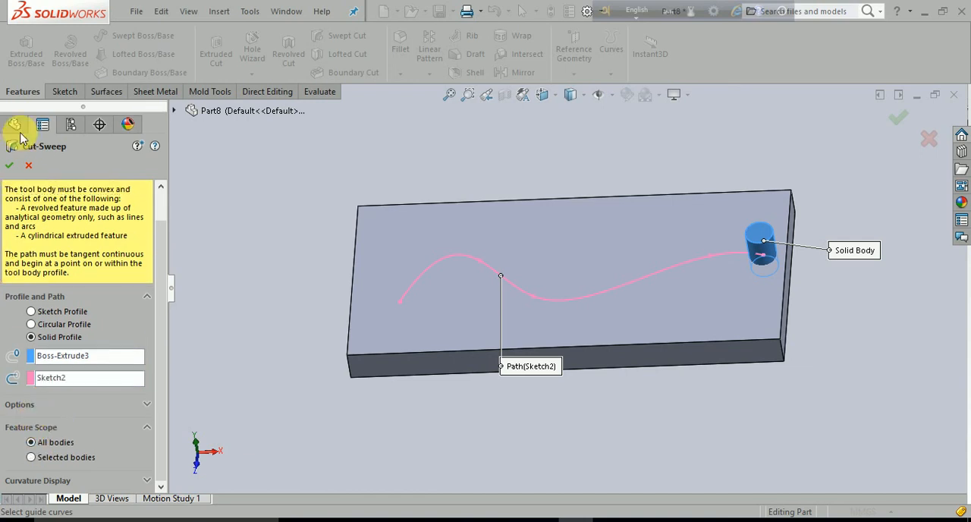
click(9, 165)
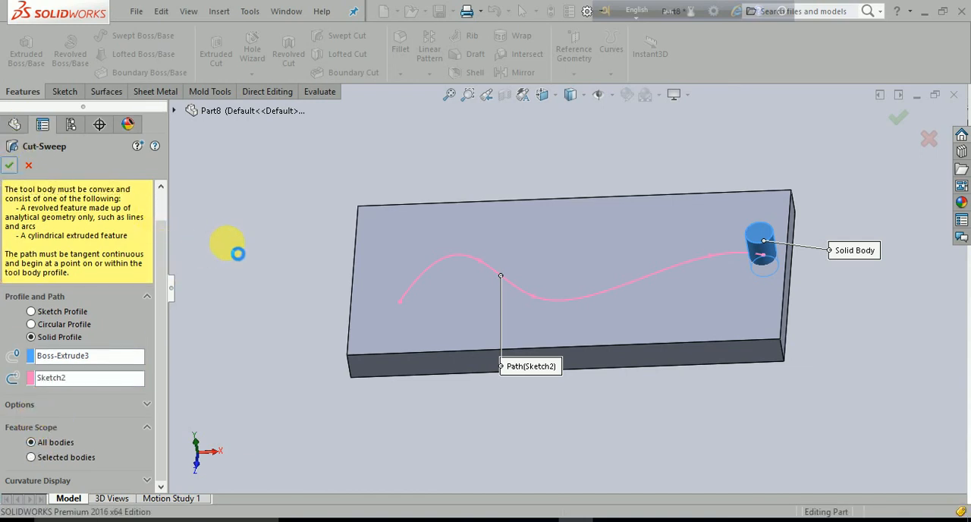
middle_drag(281, 310, 302, 310)
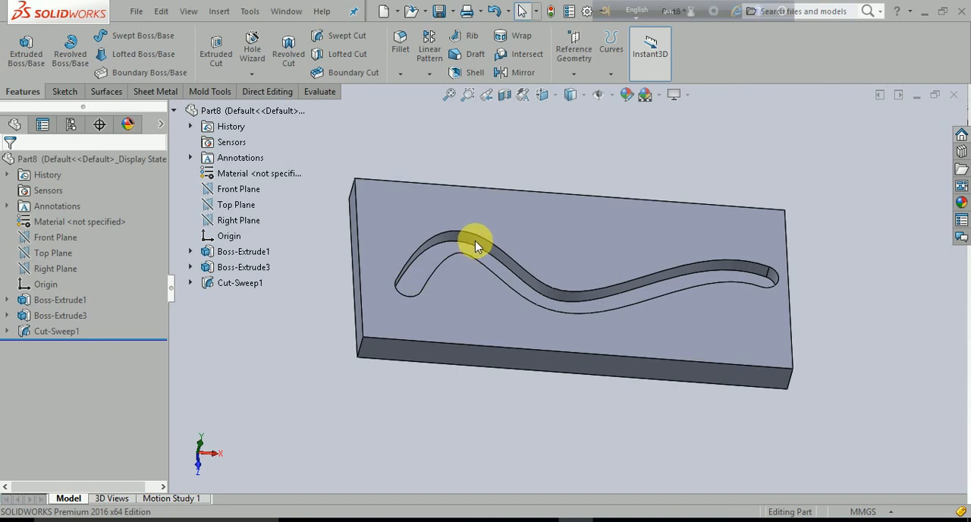
middle_drag(522, 327, 552, 294)
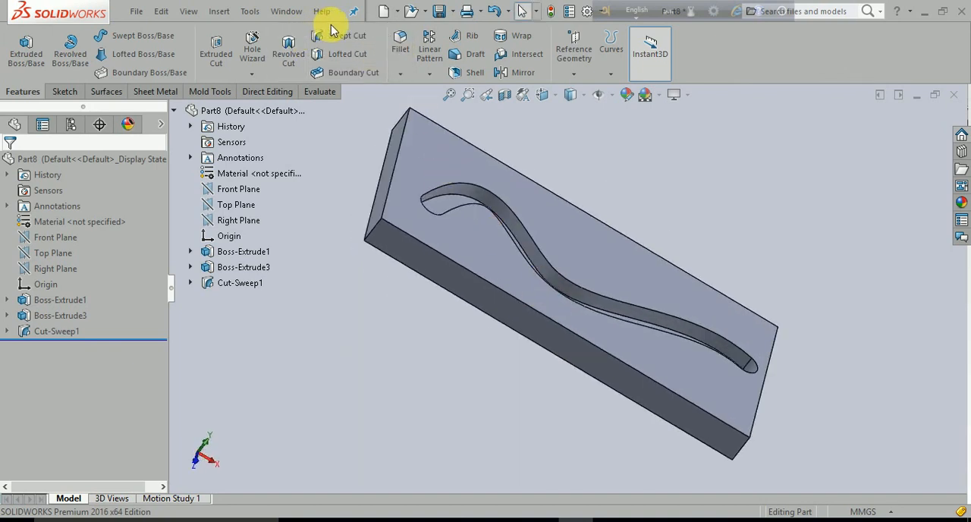